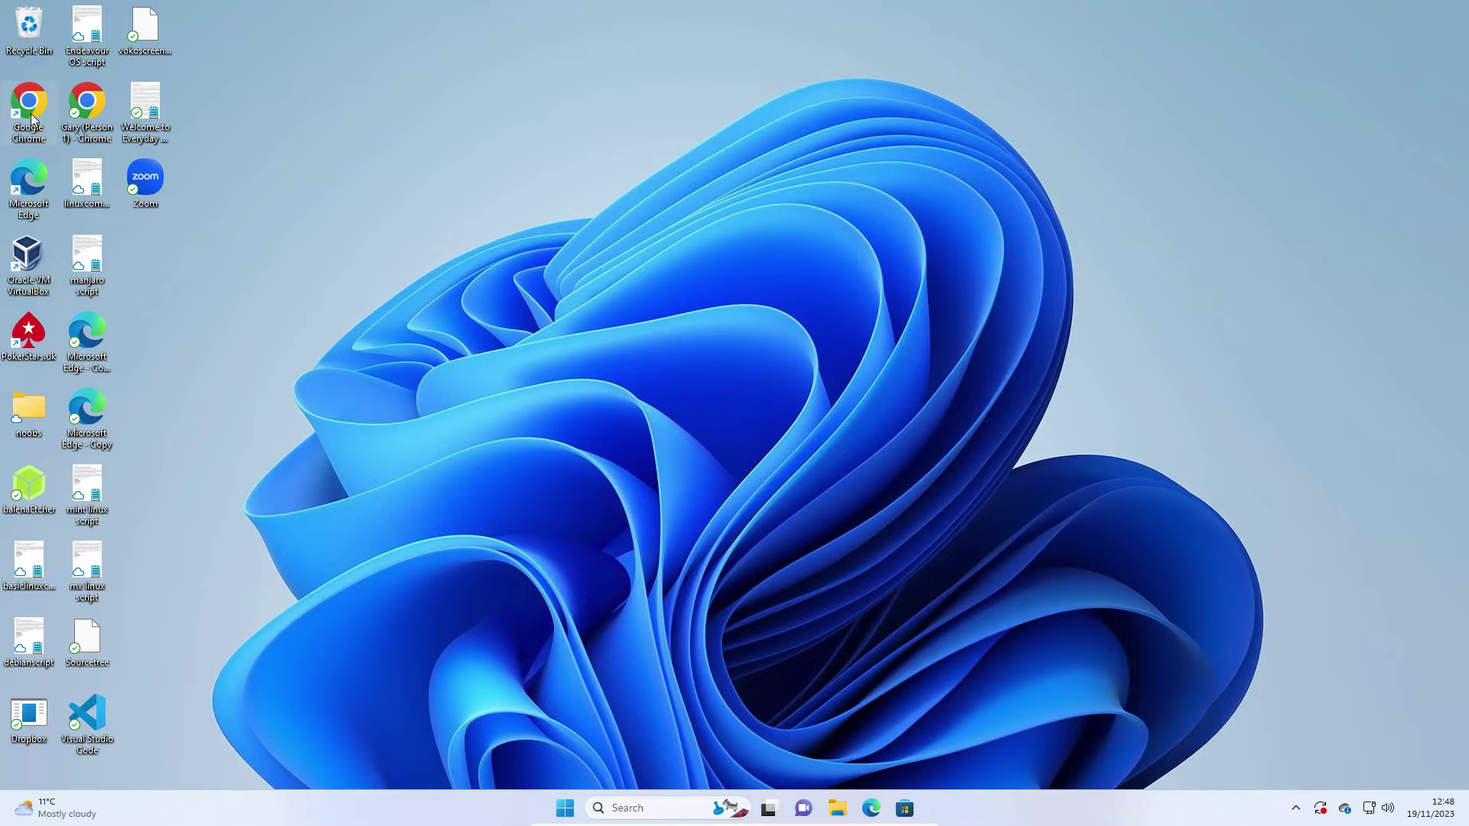
Step: Go to q4os.org's Downloads page in Edge and scroll to the Installer for Windows section
left_click(871, 808)
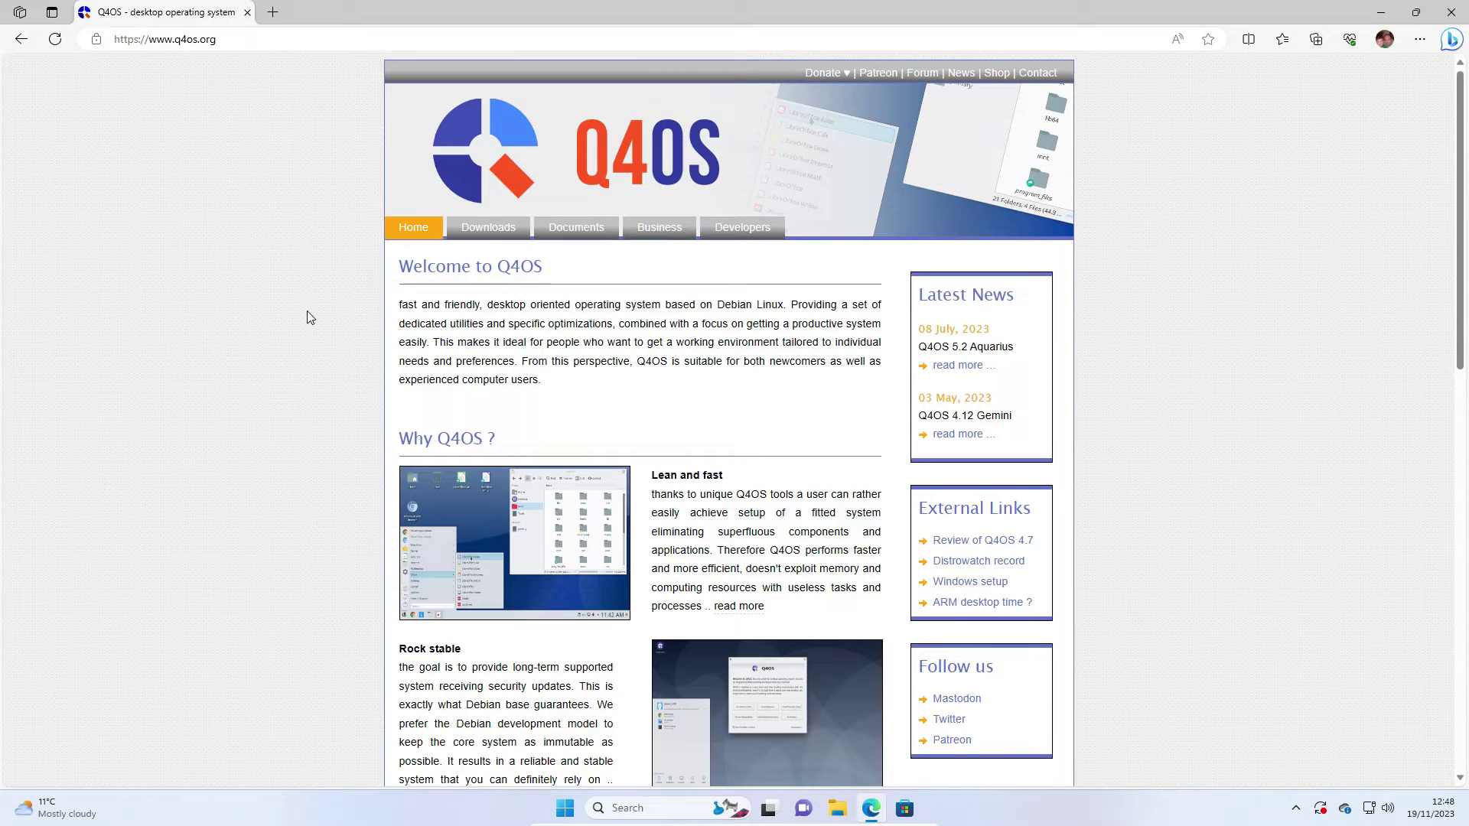
left_click(483, 231)
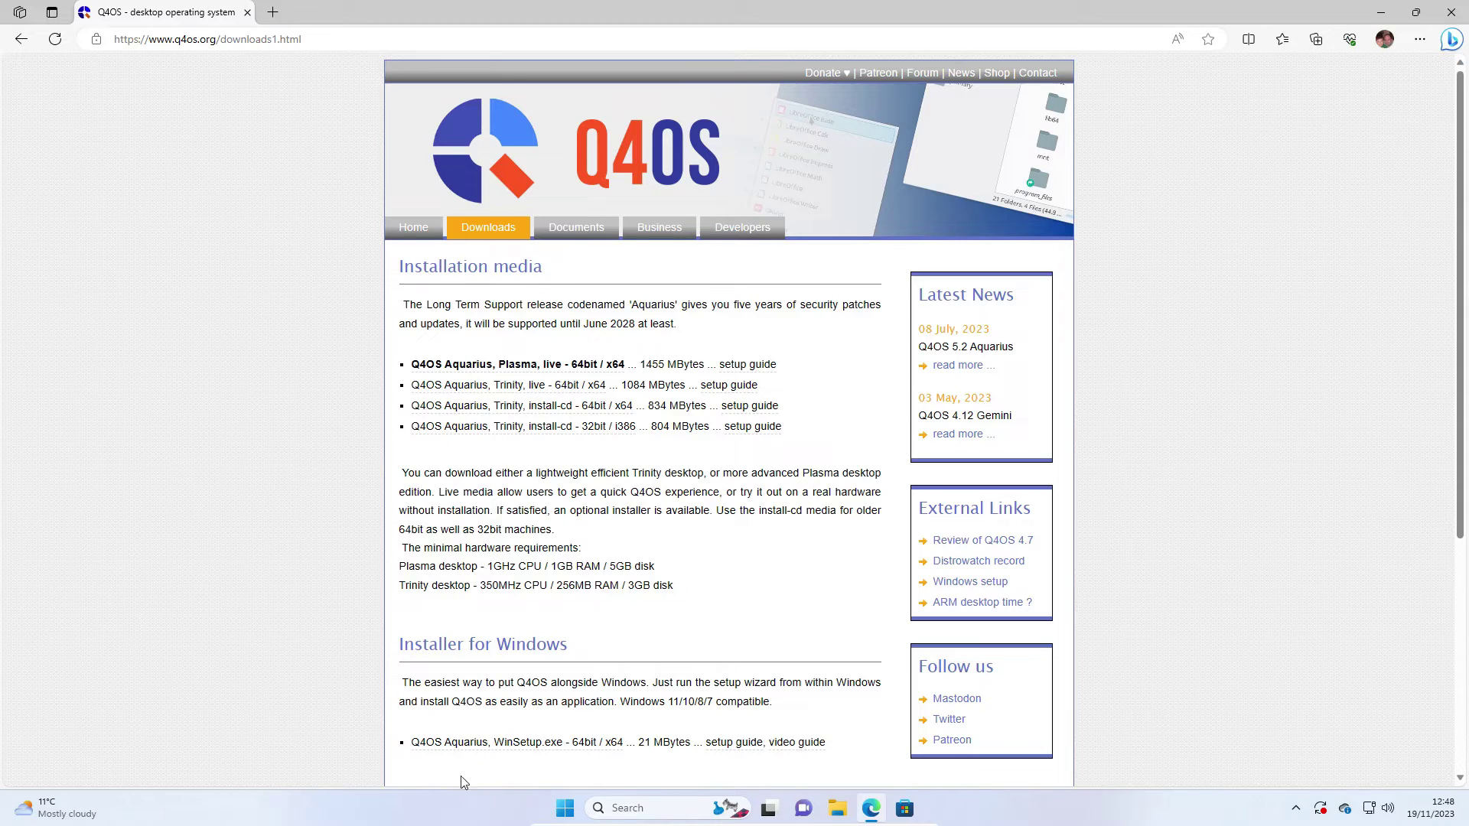
scroll(1462, 435, "down", 5)
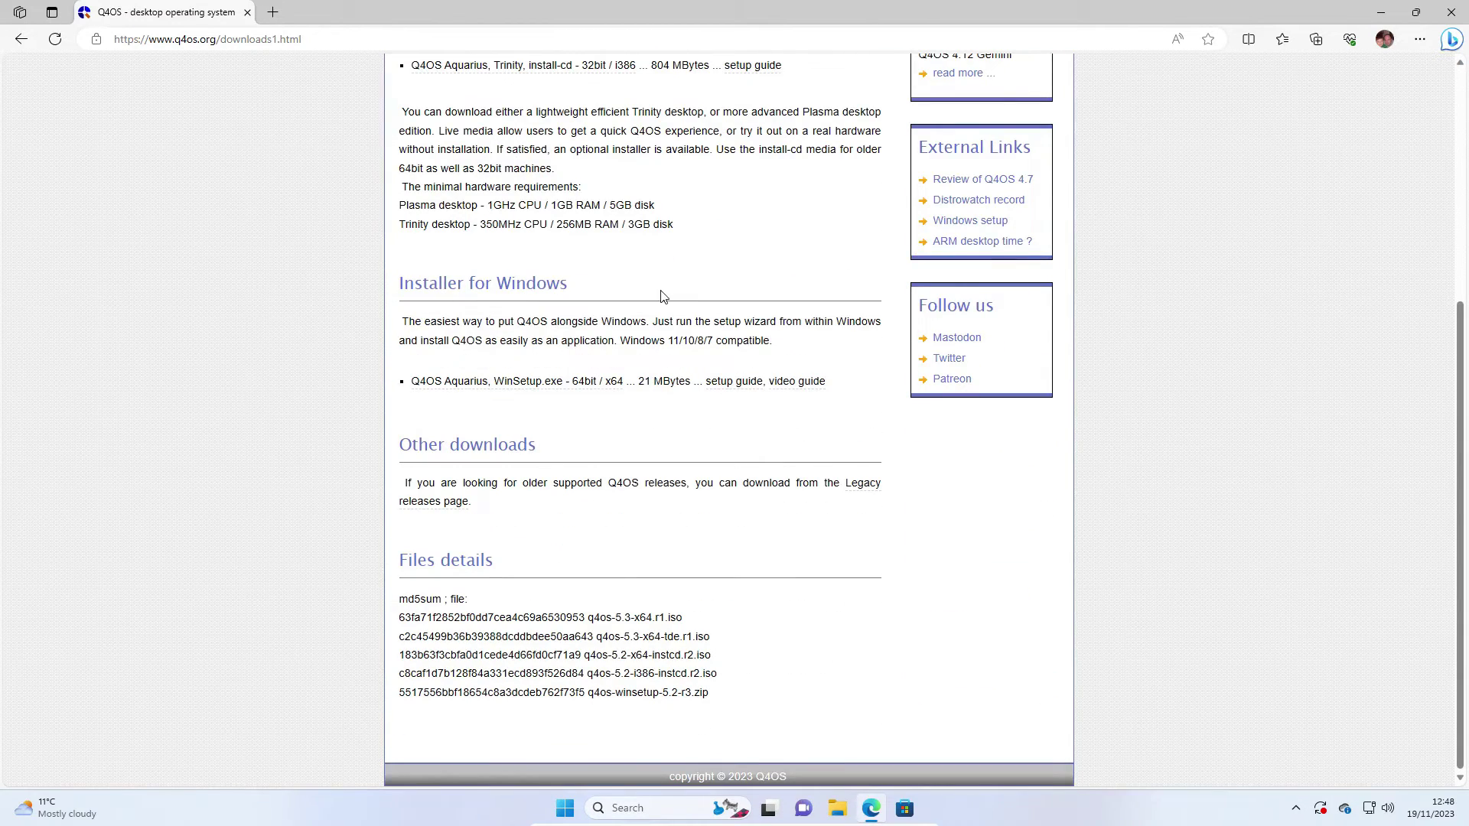
Step: Download q4os-winsetup-5.2-r3.zip through the WinSetup link, declining the donation prompt
left_click(527, 386)
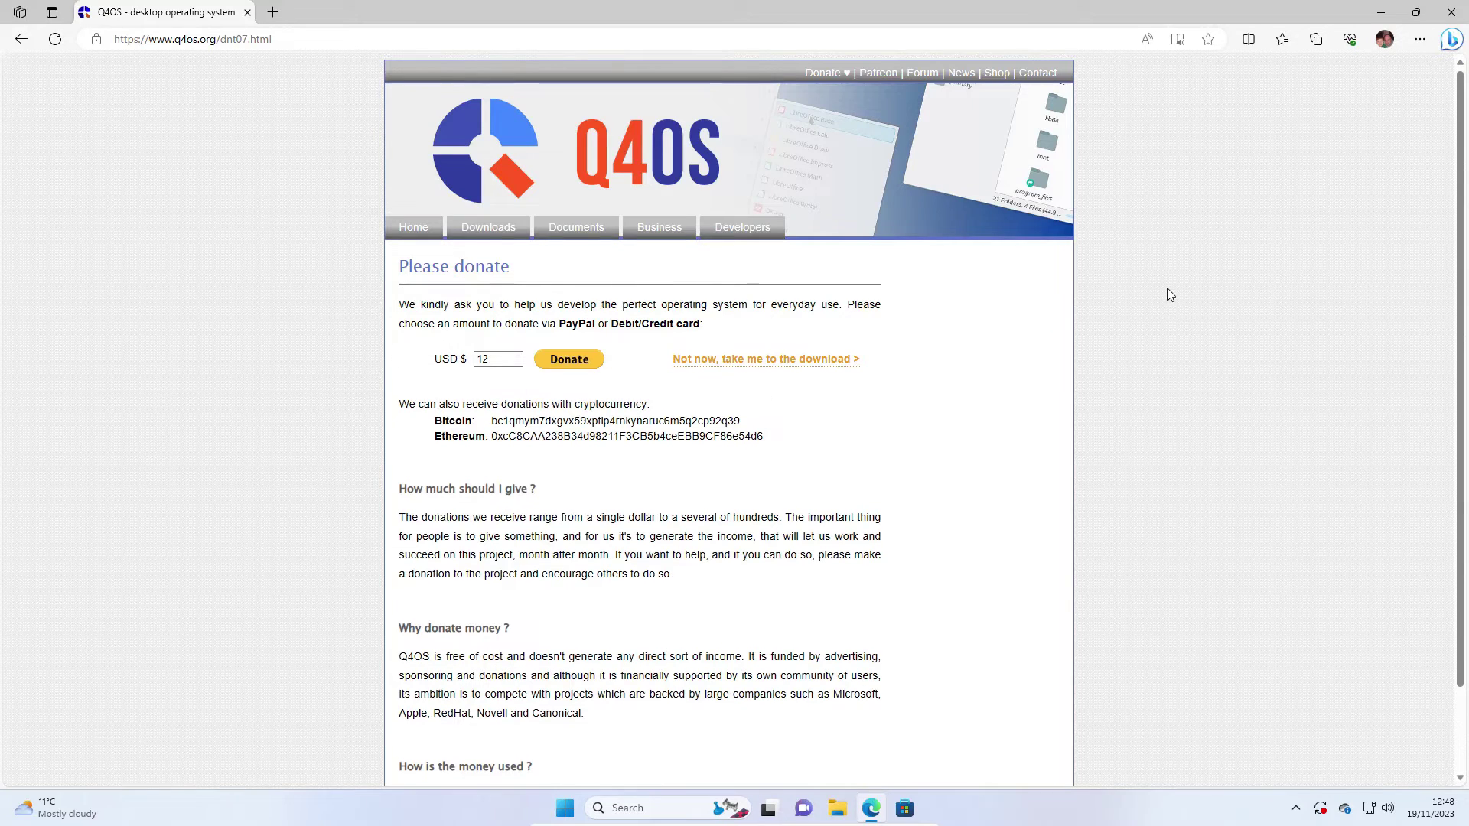
left_click(714, 365)
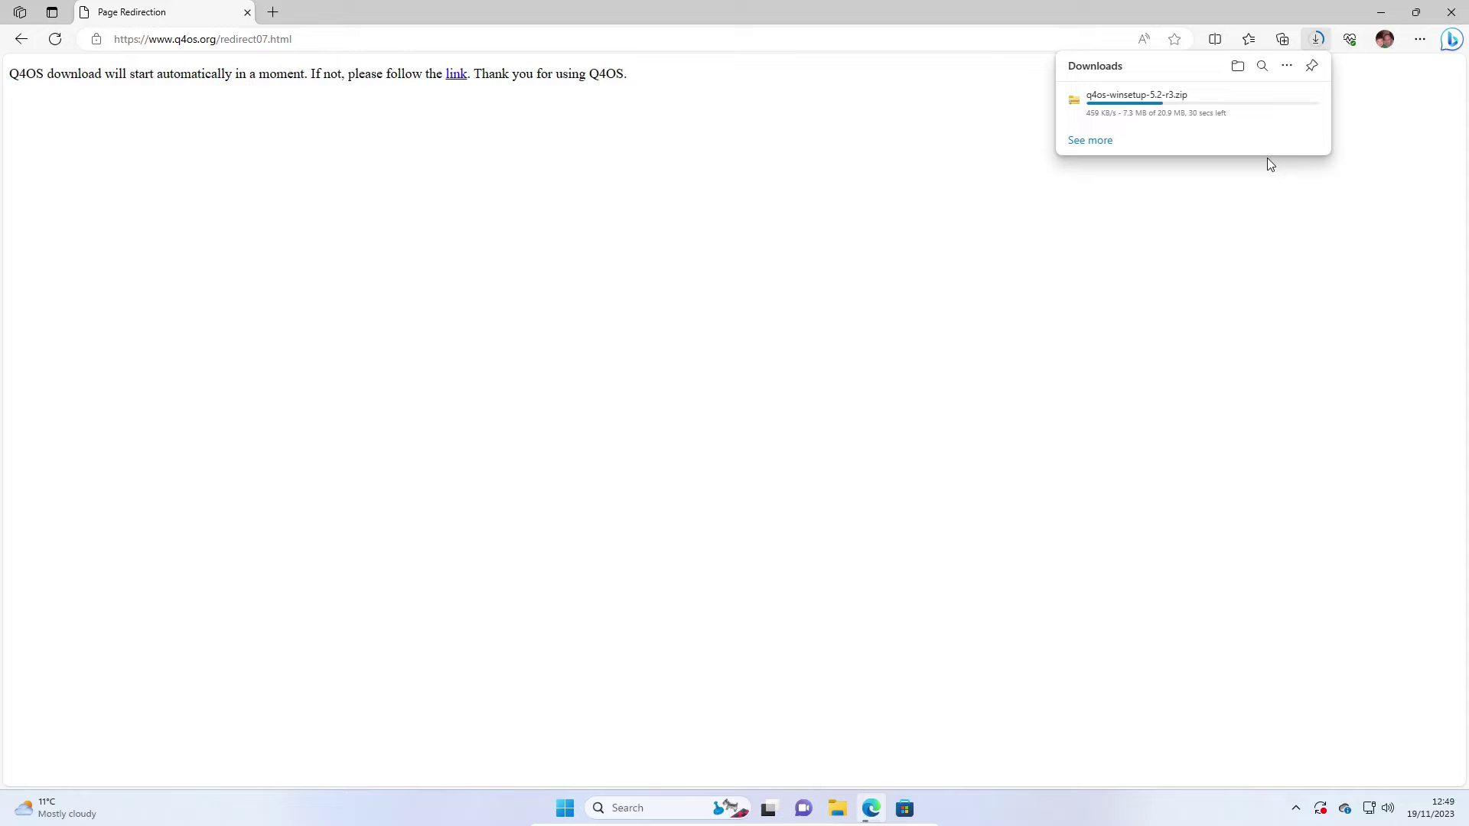
Step: Open the q4os-winsetup-5.2-r3 zip in Downloads and select the q4os-winsetup application inside
key("super+d")
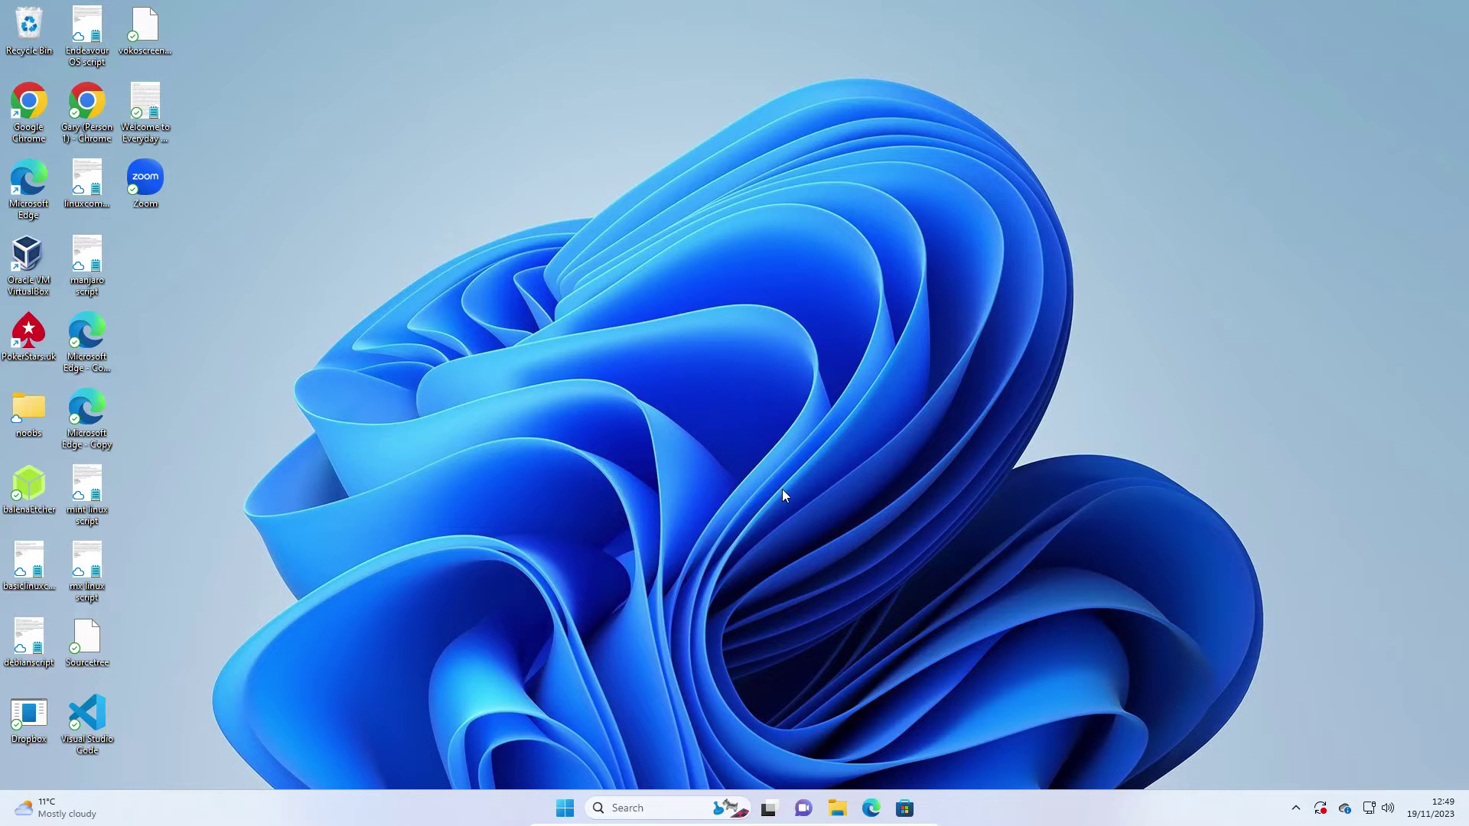
left_click(837, 808)
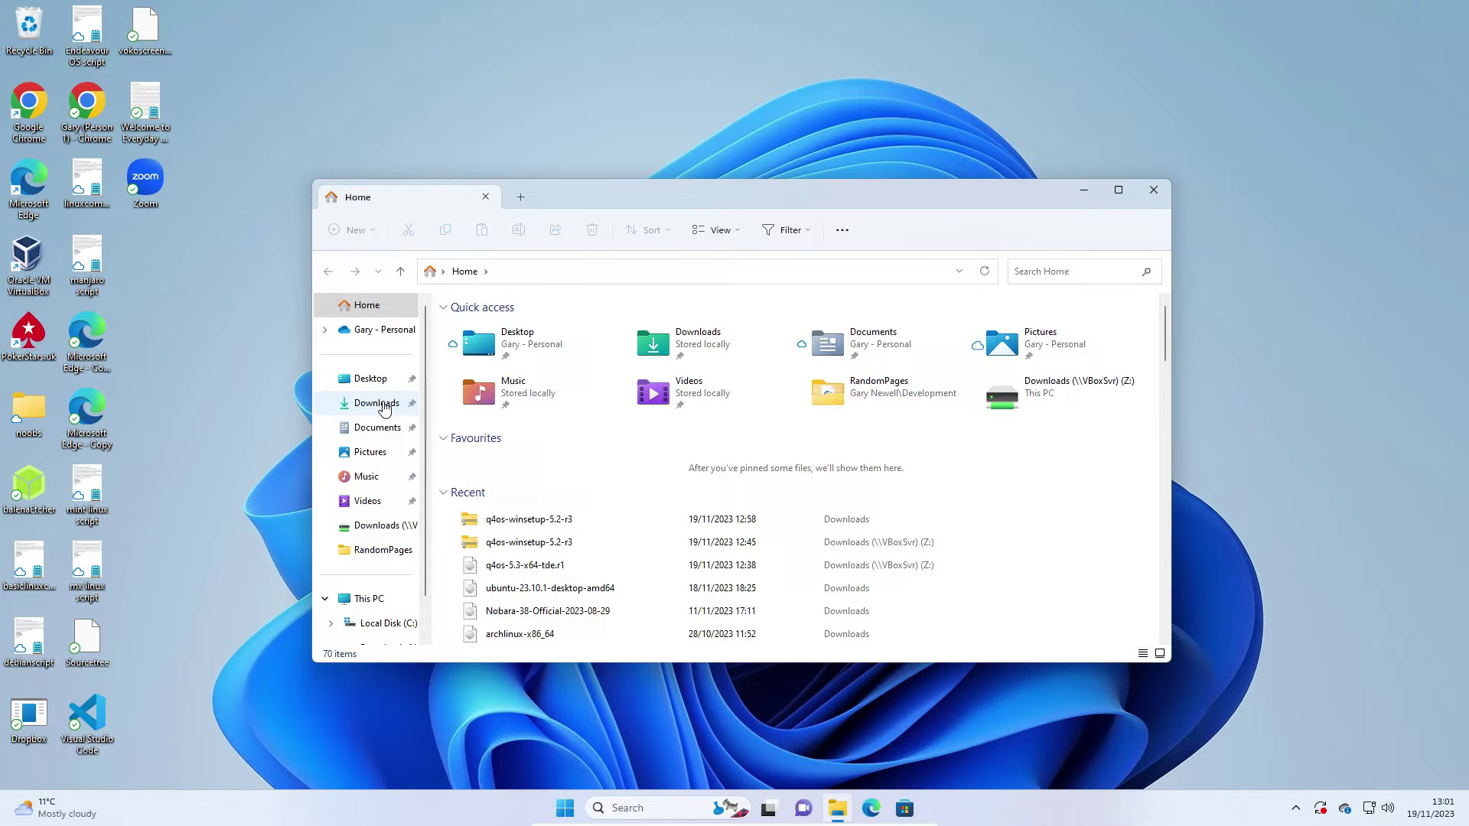
left_click(382, 405)
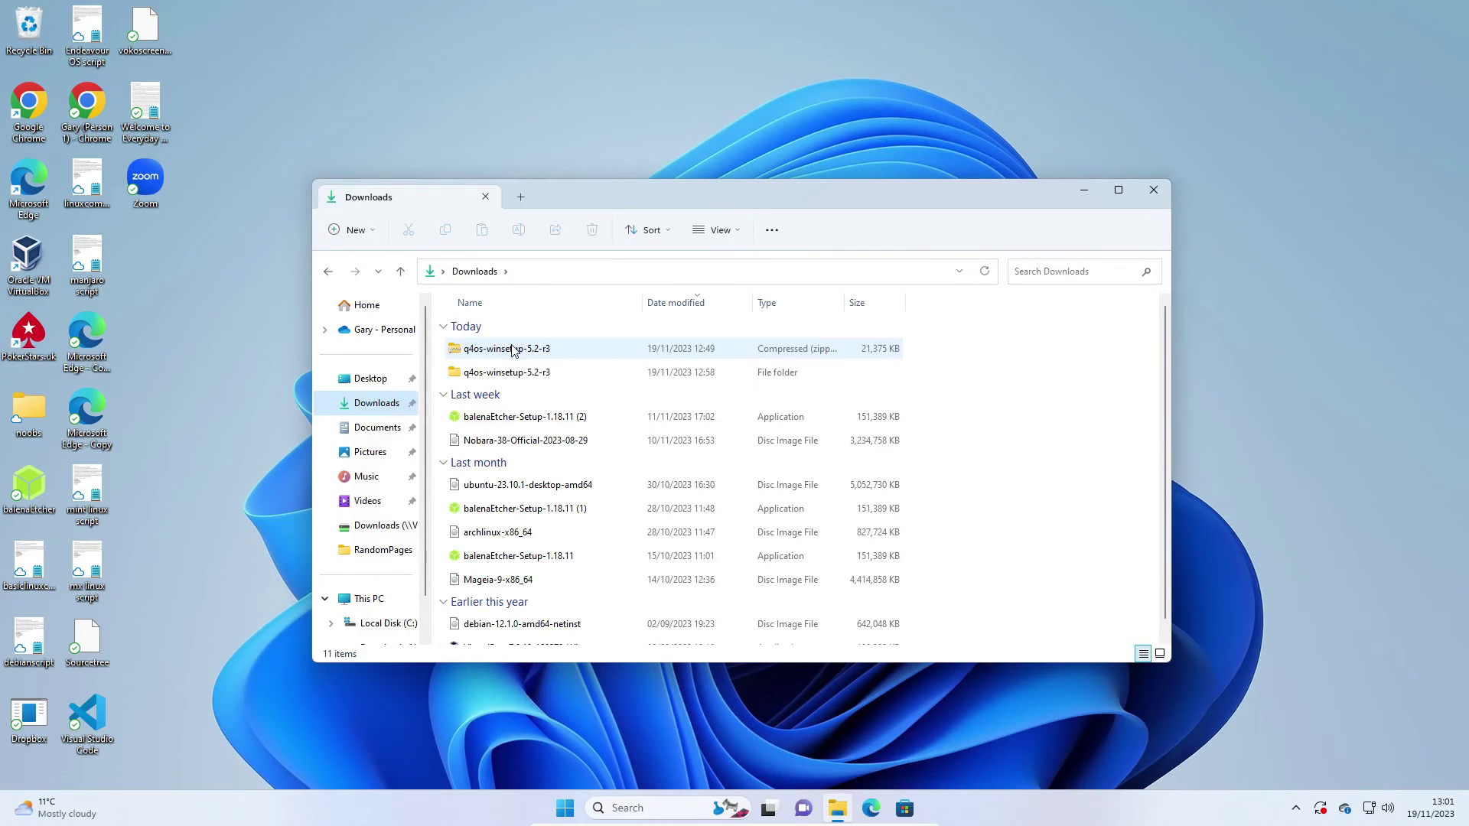
left_click(511, 346)
double_click(512, 346)
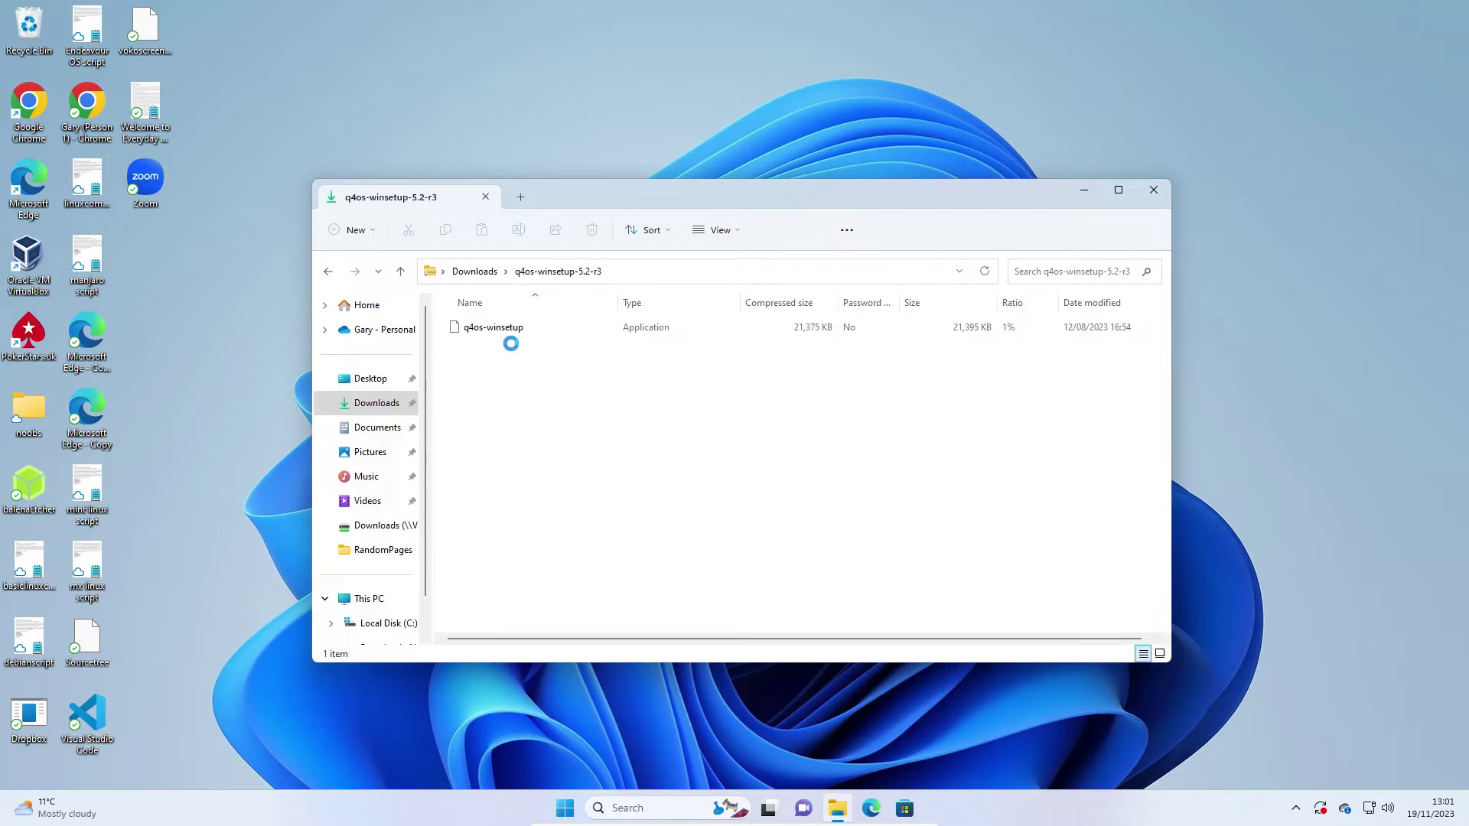
left_click(512, 331)
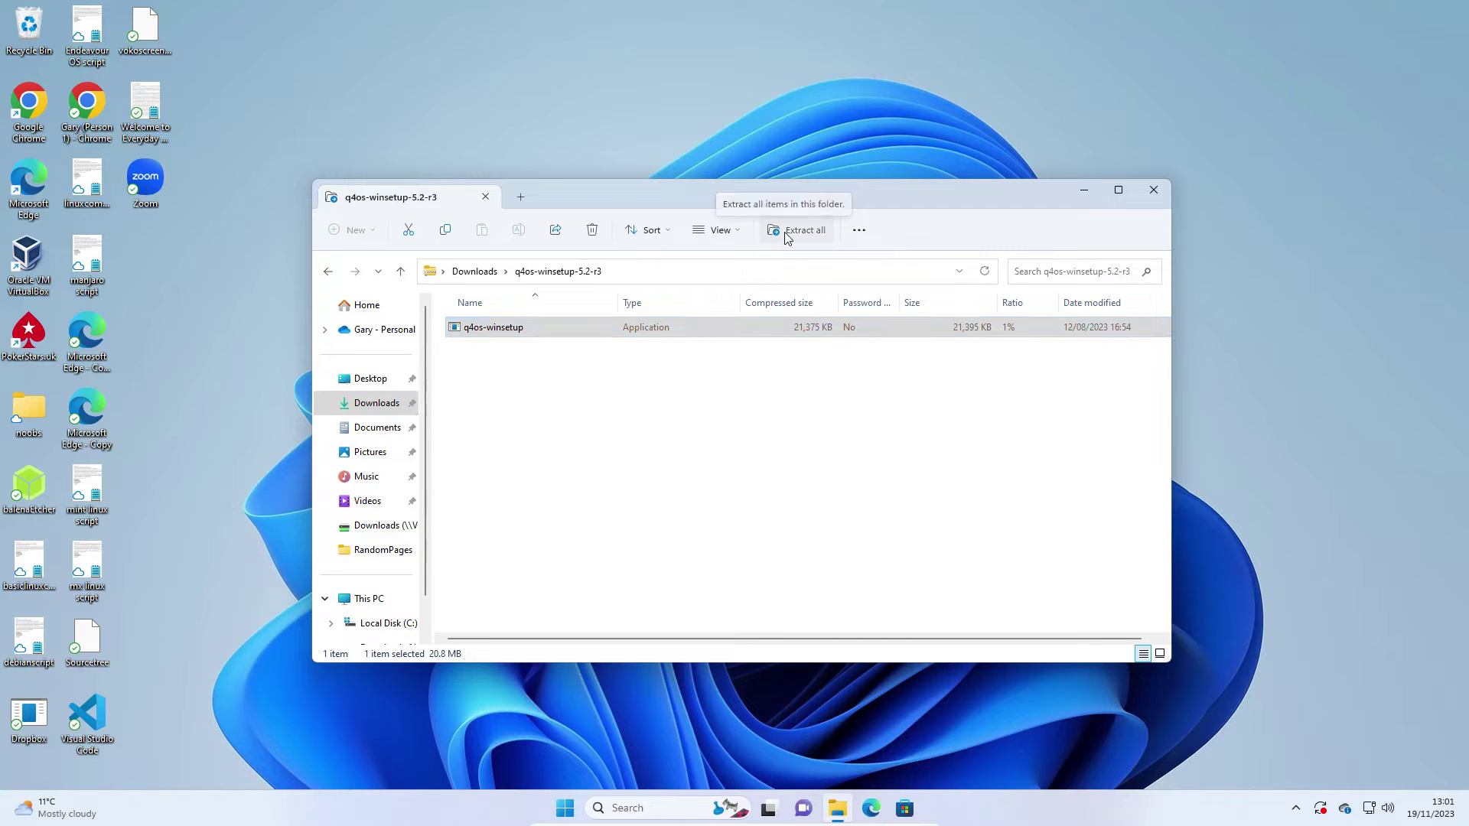
Step: Extract the zip into the q4os-winsetup-5.2-r3 folder, overwriting the existing q4os-winsetup.exe
left_click(786, 233)
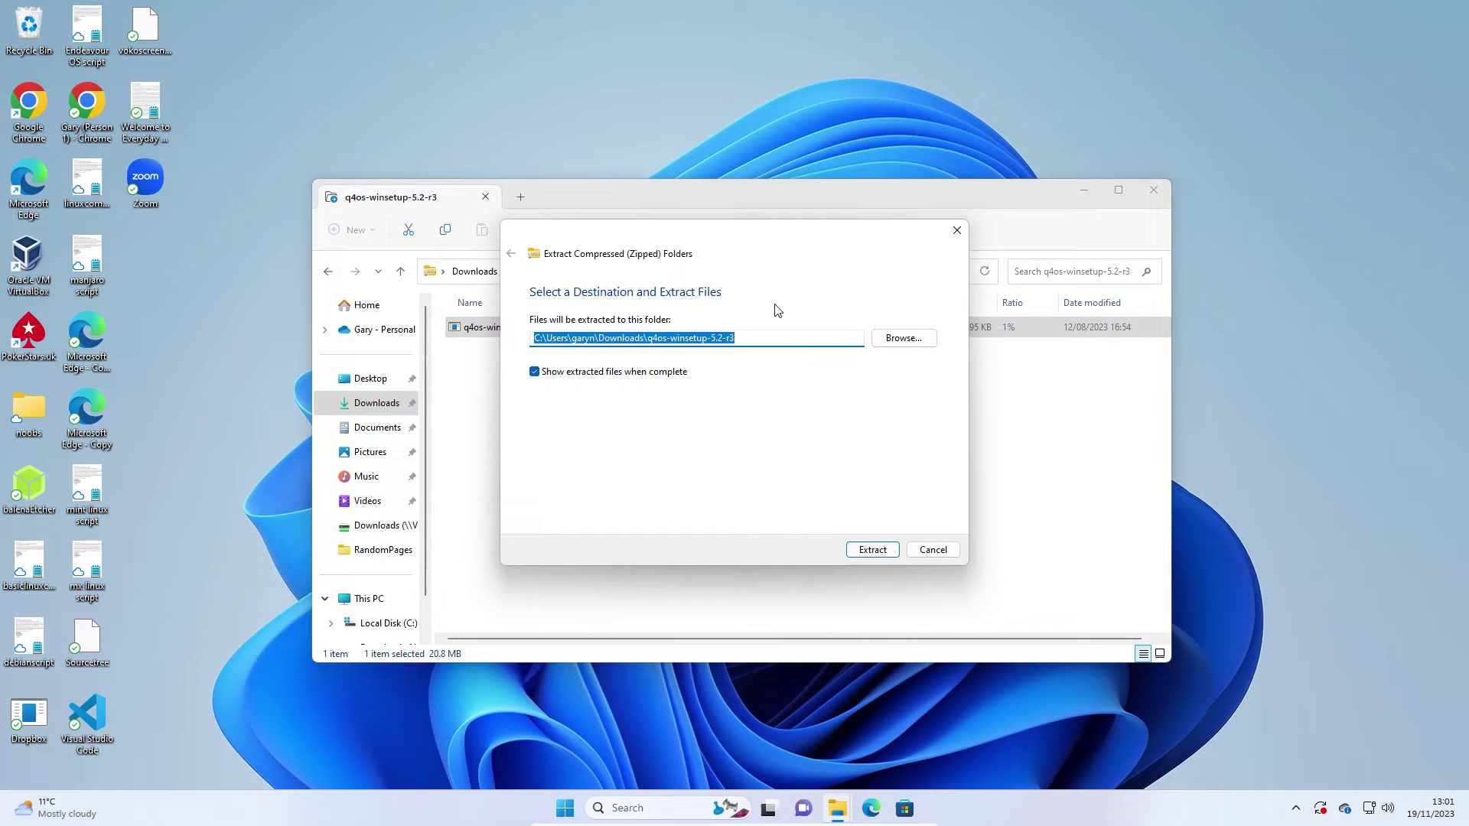
left_click(891, 551)
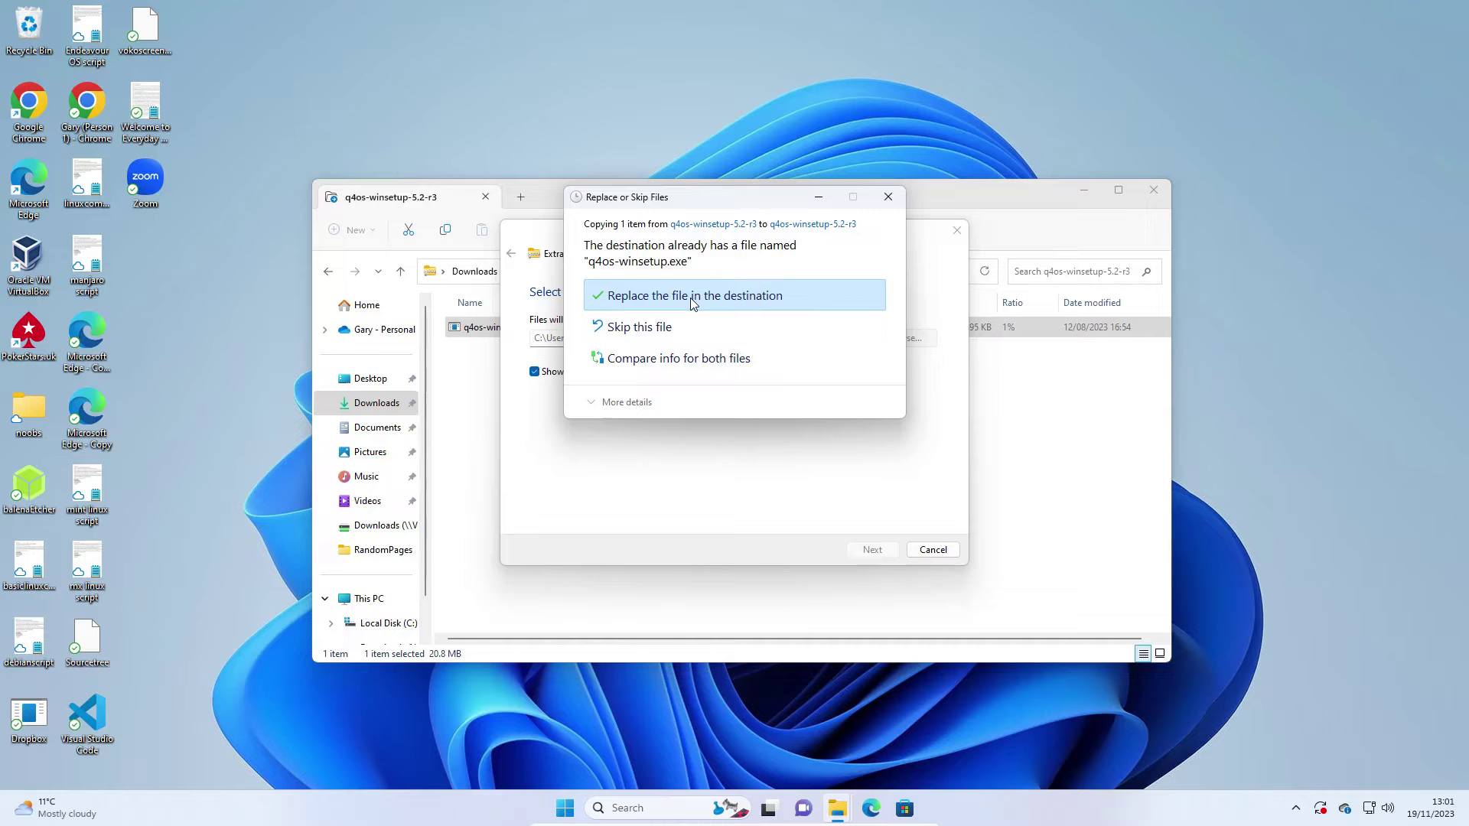
left_click(691, 302)
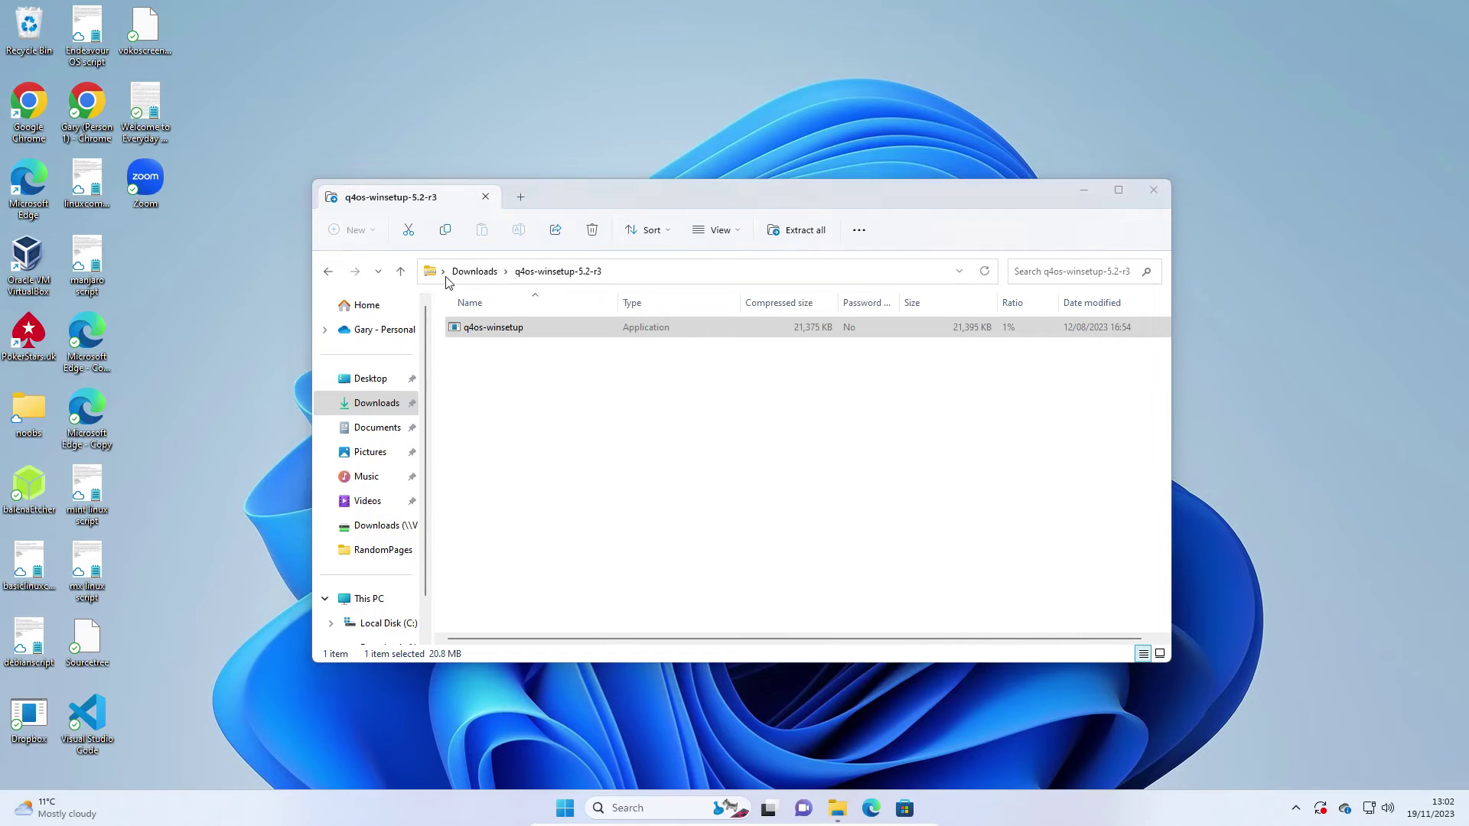
Step: Run the extracted q4os-winsetup, bypassing the SmartScreen warning and approving the UAC prompt
left_click(488, 273)
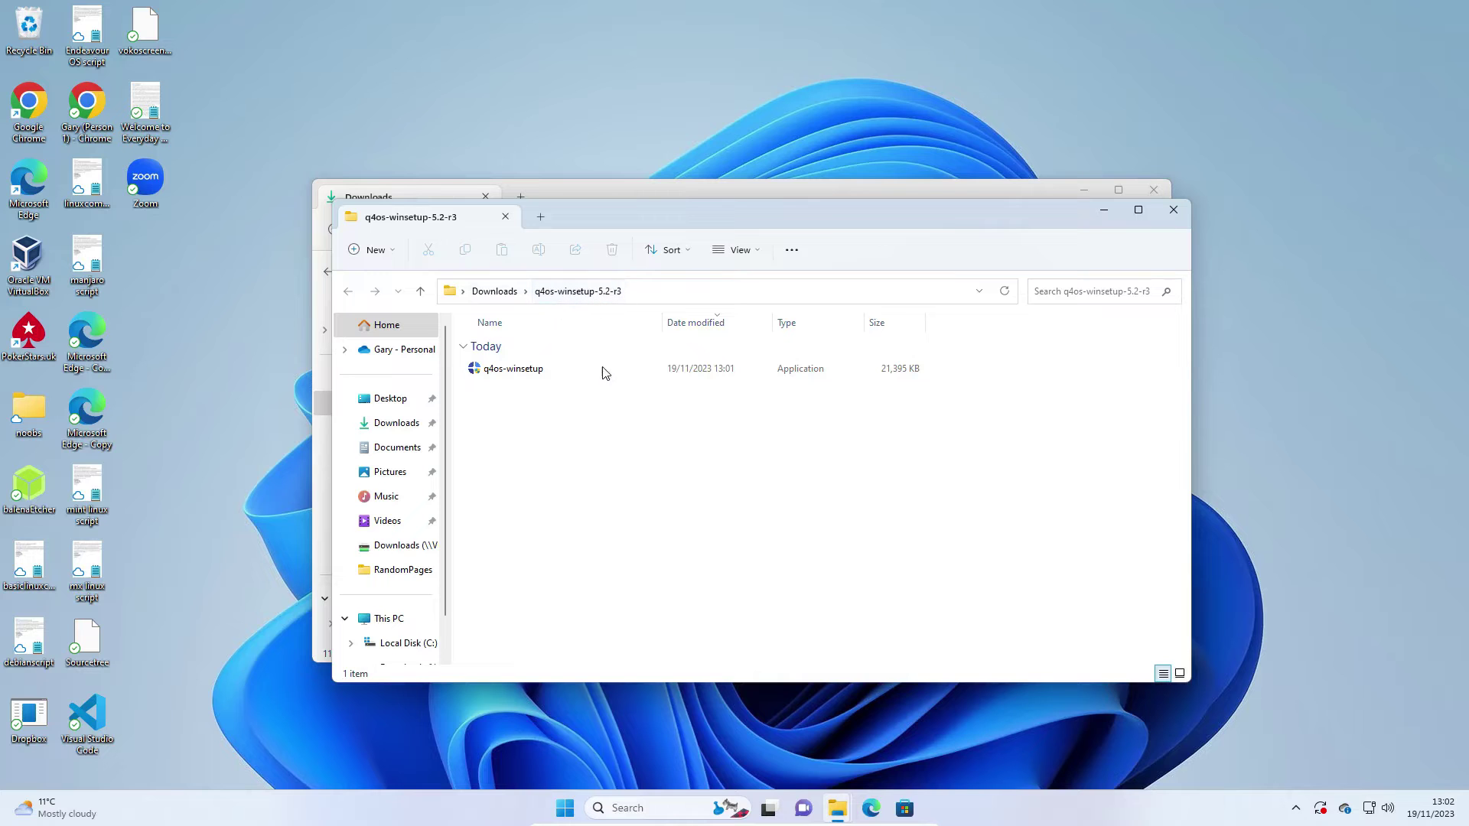
double_click(527, 369)
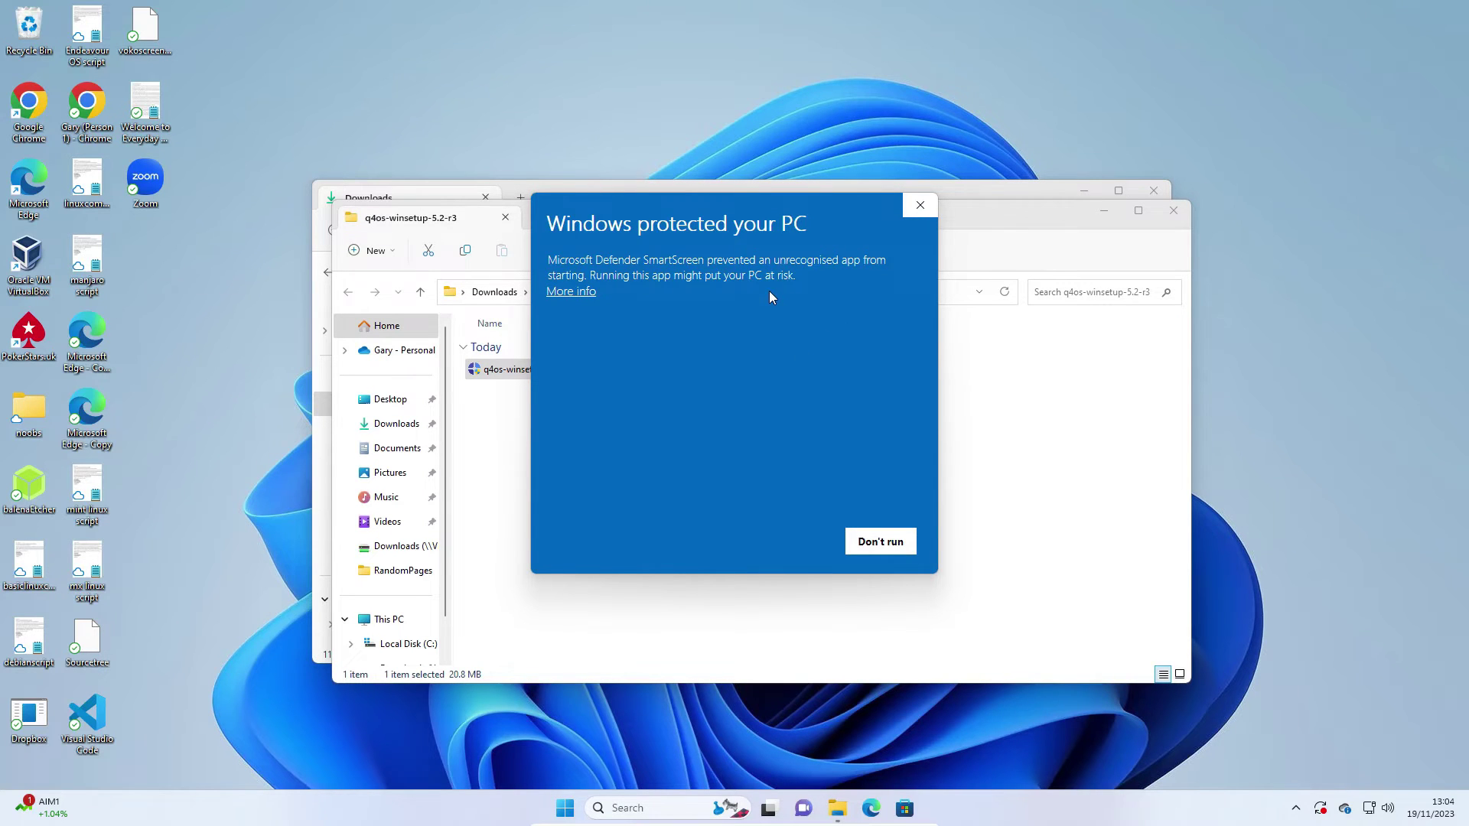
left_click(584, 293)
left_click(774, 547)
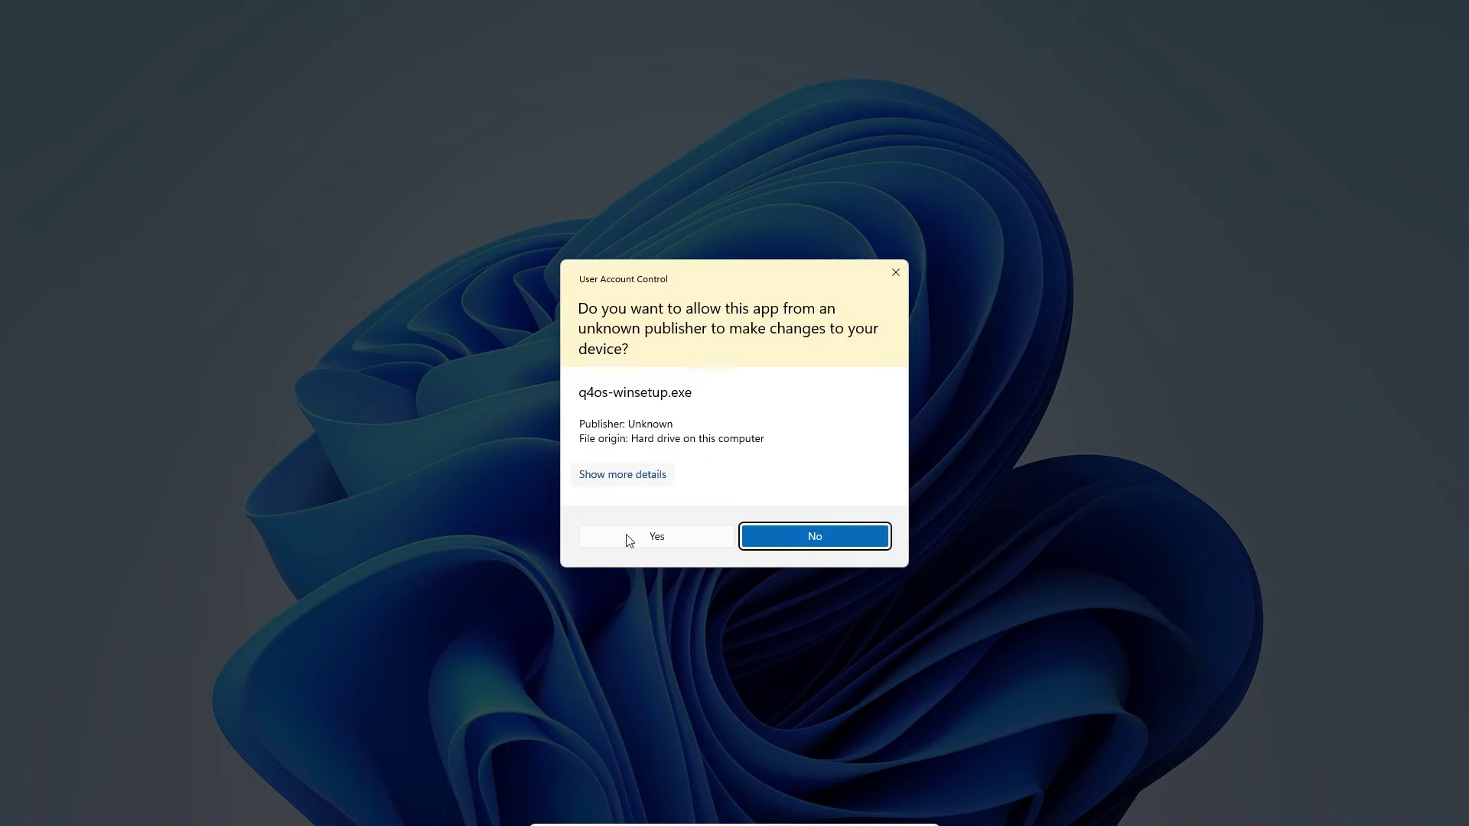
left_click(634, 541)
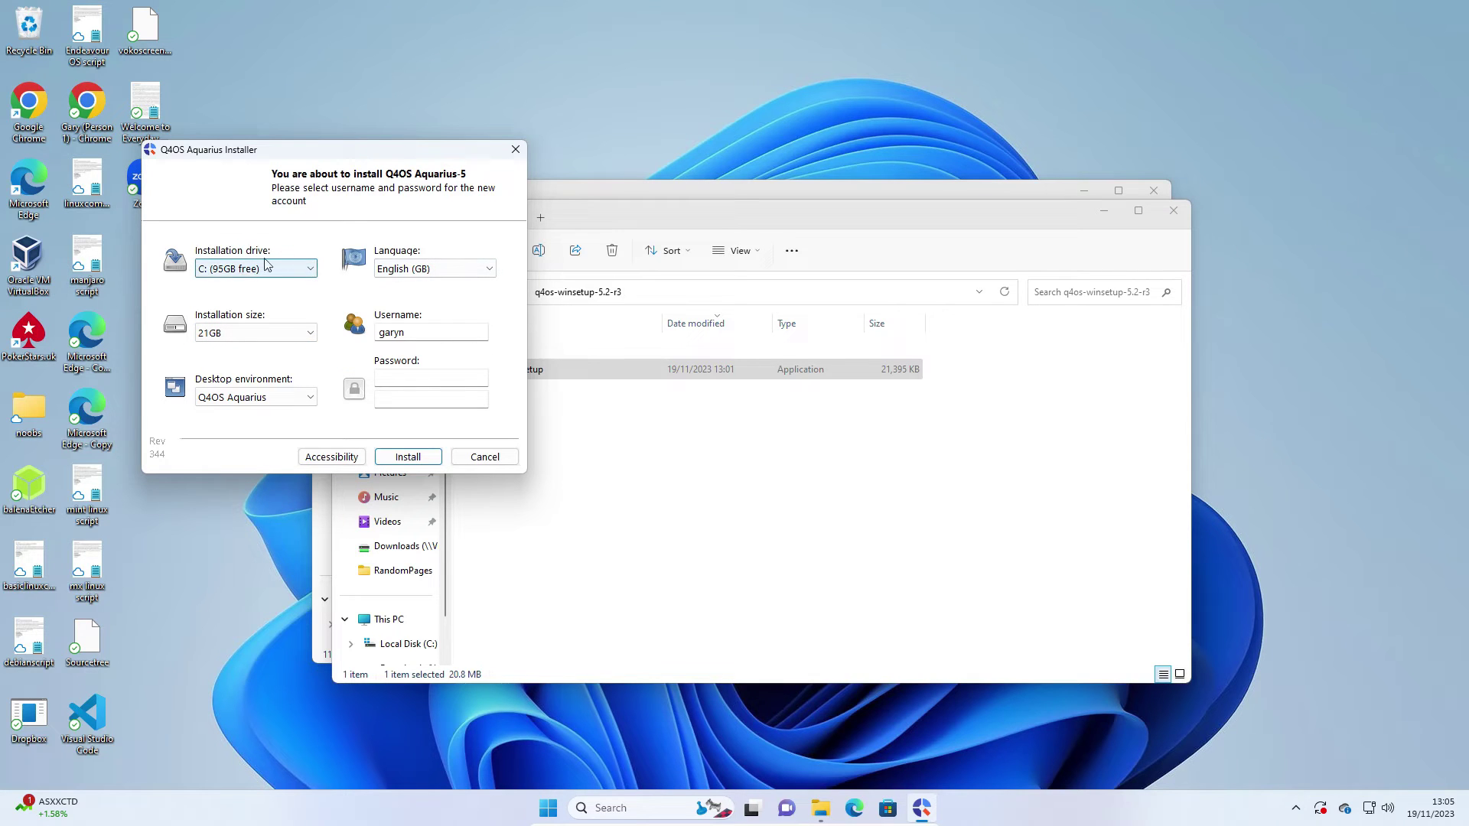
Step: Keep Q4OS Aquarius as the desktop environment and English (GB) as the language
left_click(283, 404)
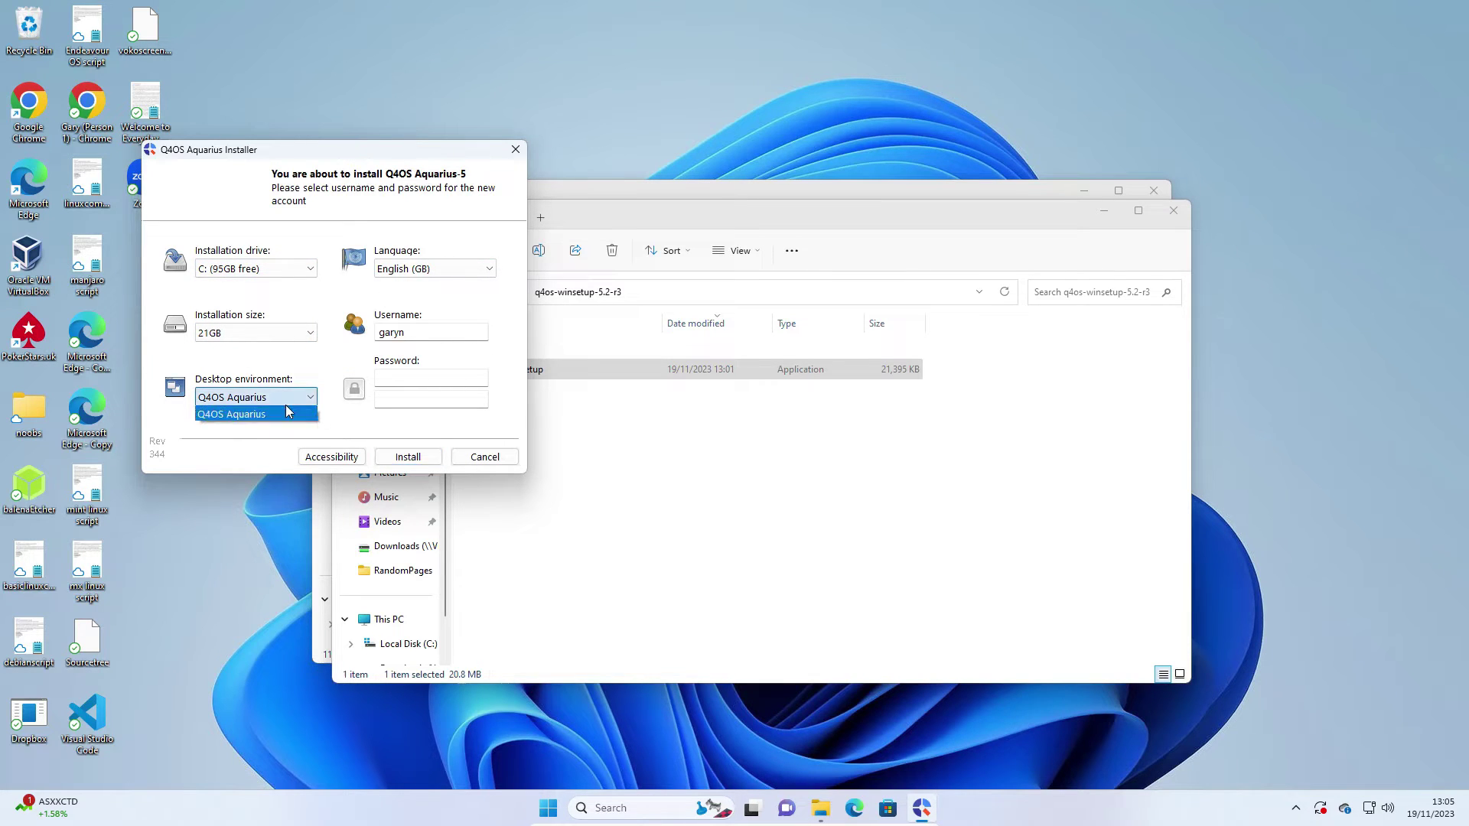
left_click(284, 390)
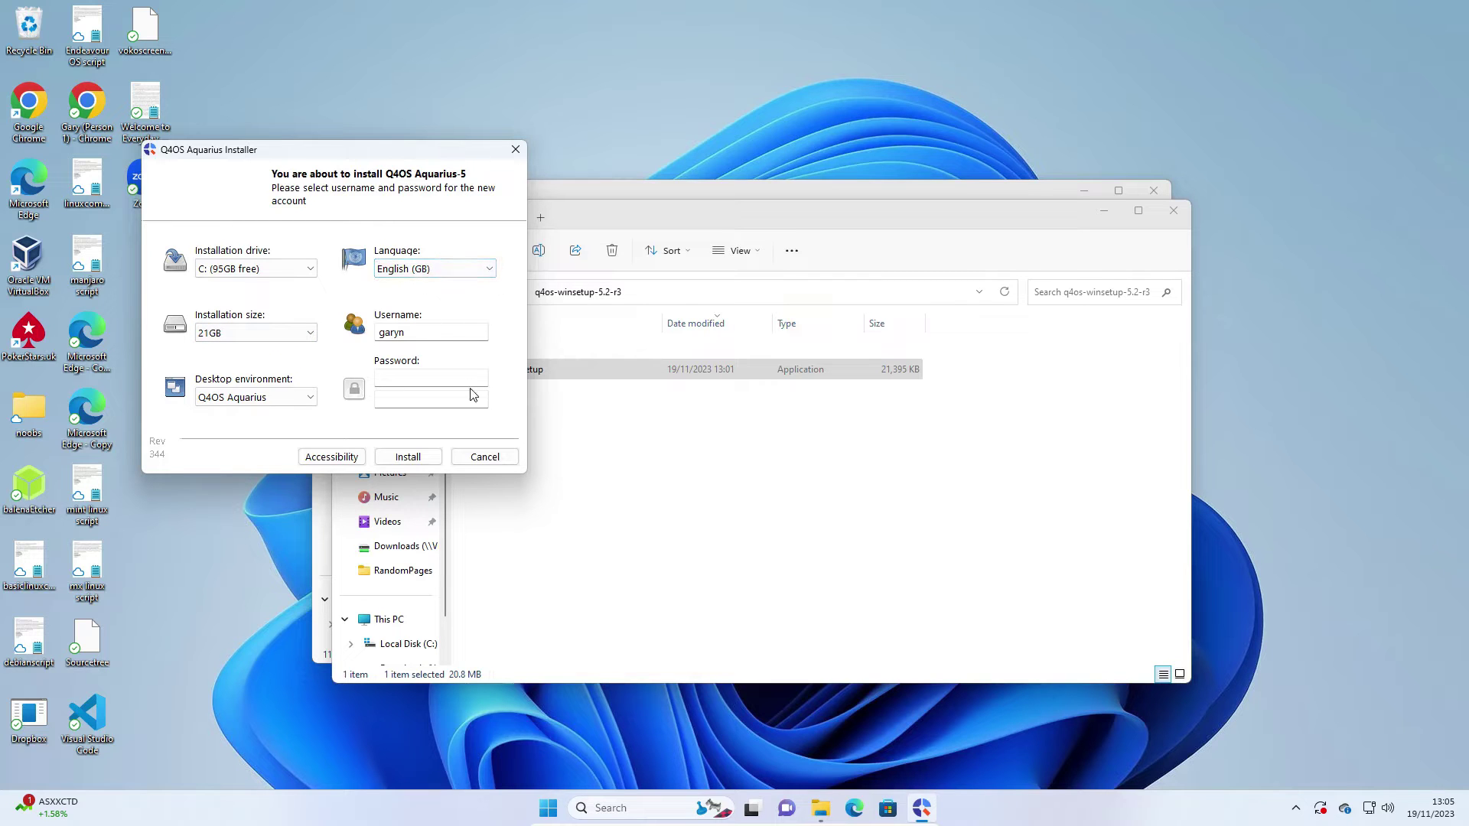
left_click(488, 270)
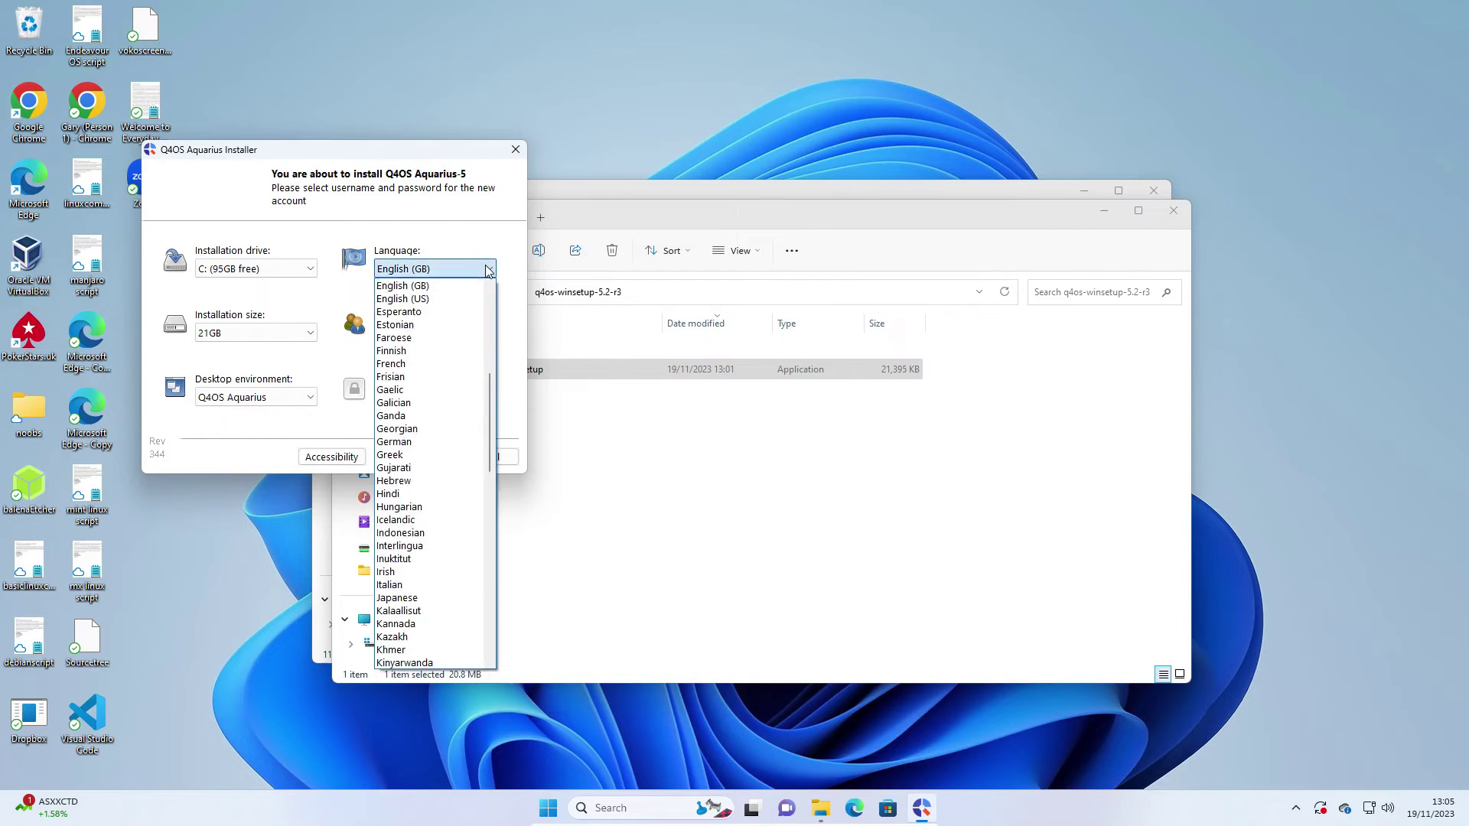
left_click(470, 286)
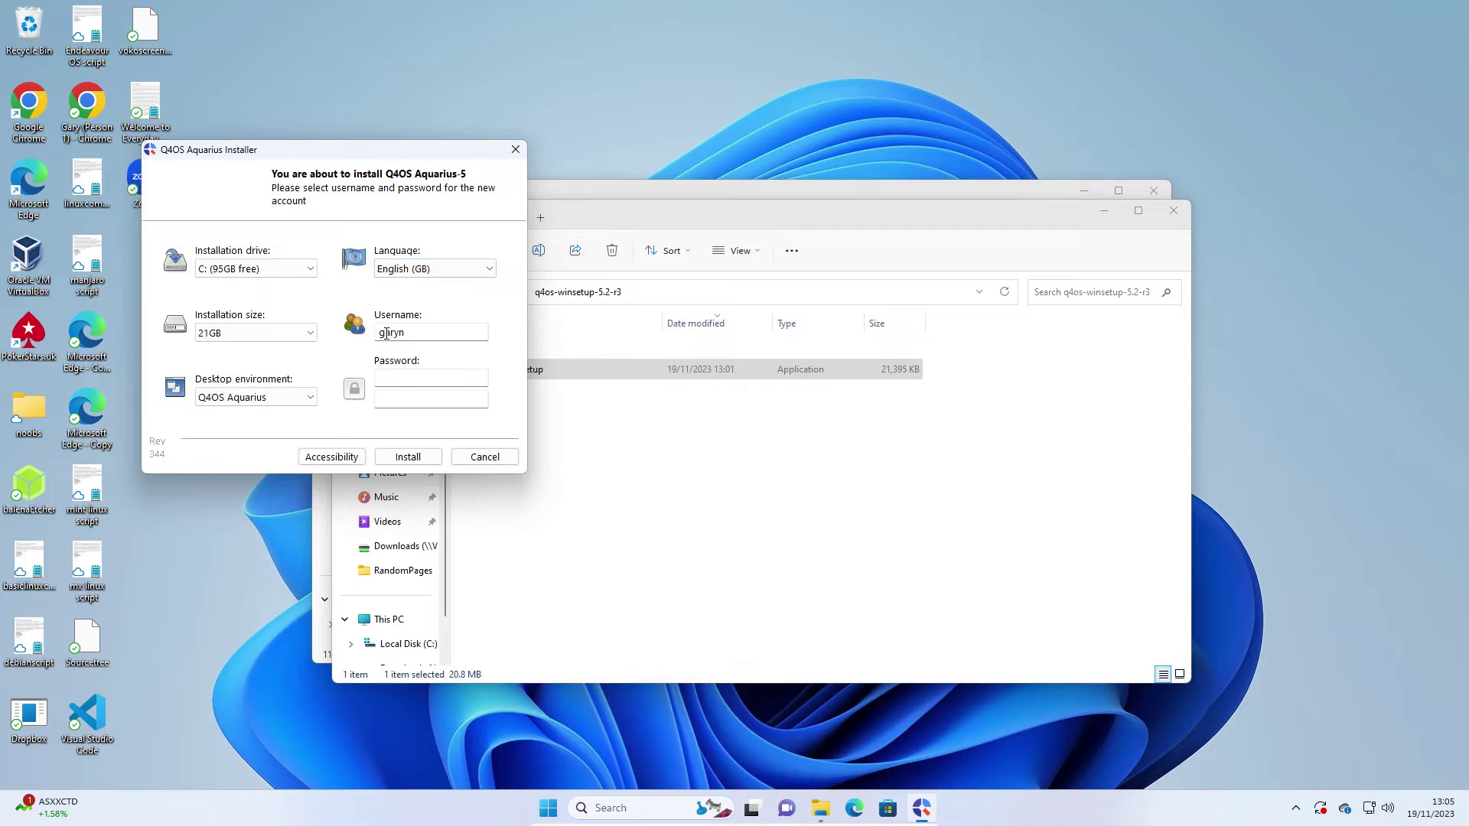
Step: Enter and confirm the account password, then start the installation on drive C:
left_click(417, 382)
type("**********")
key("Tab")
type("**********")
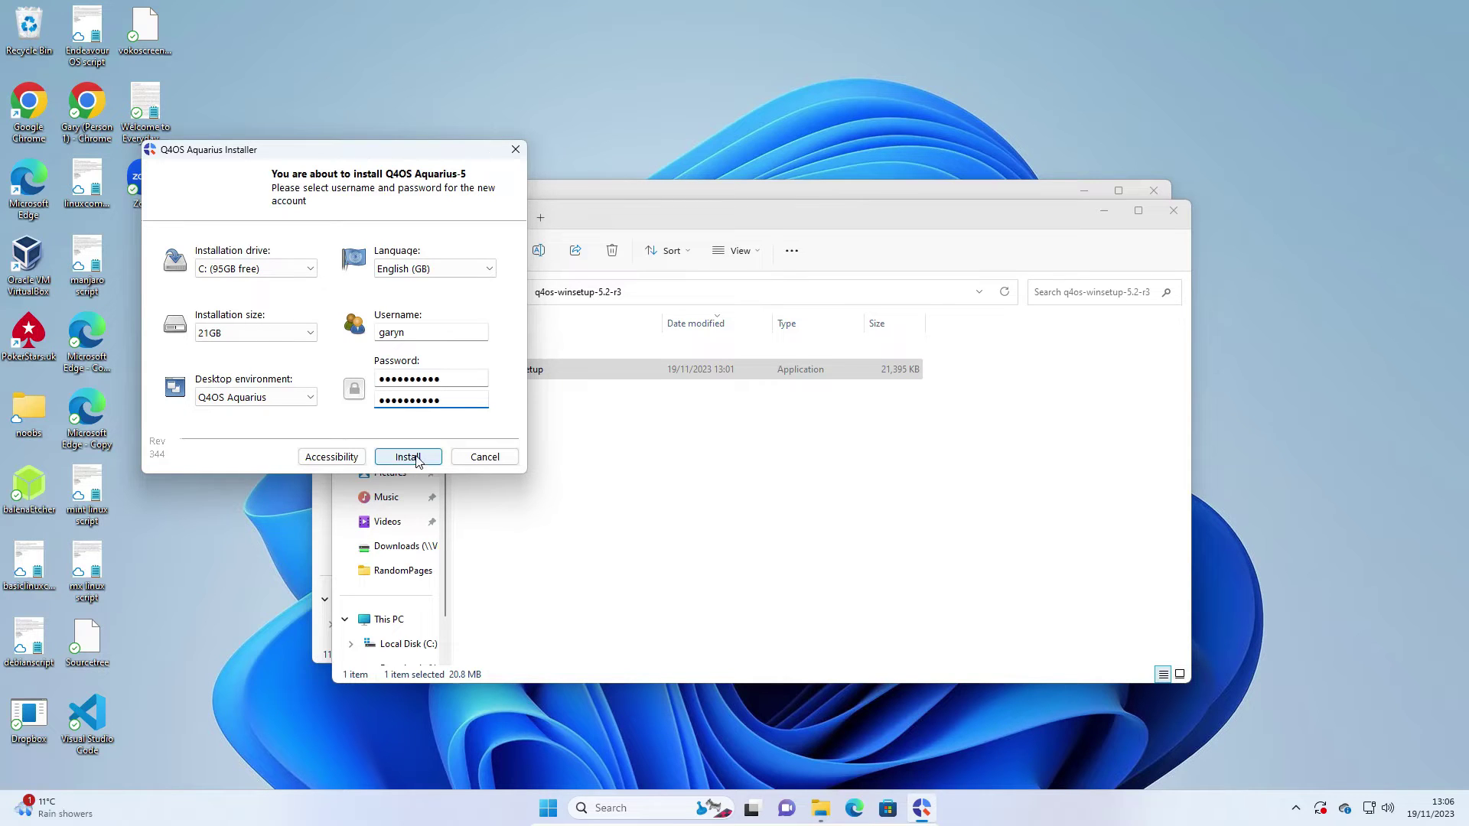
left_click(417, 459)
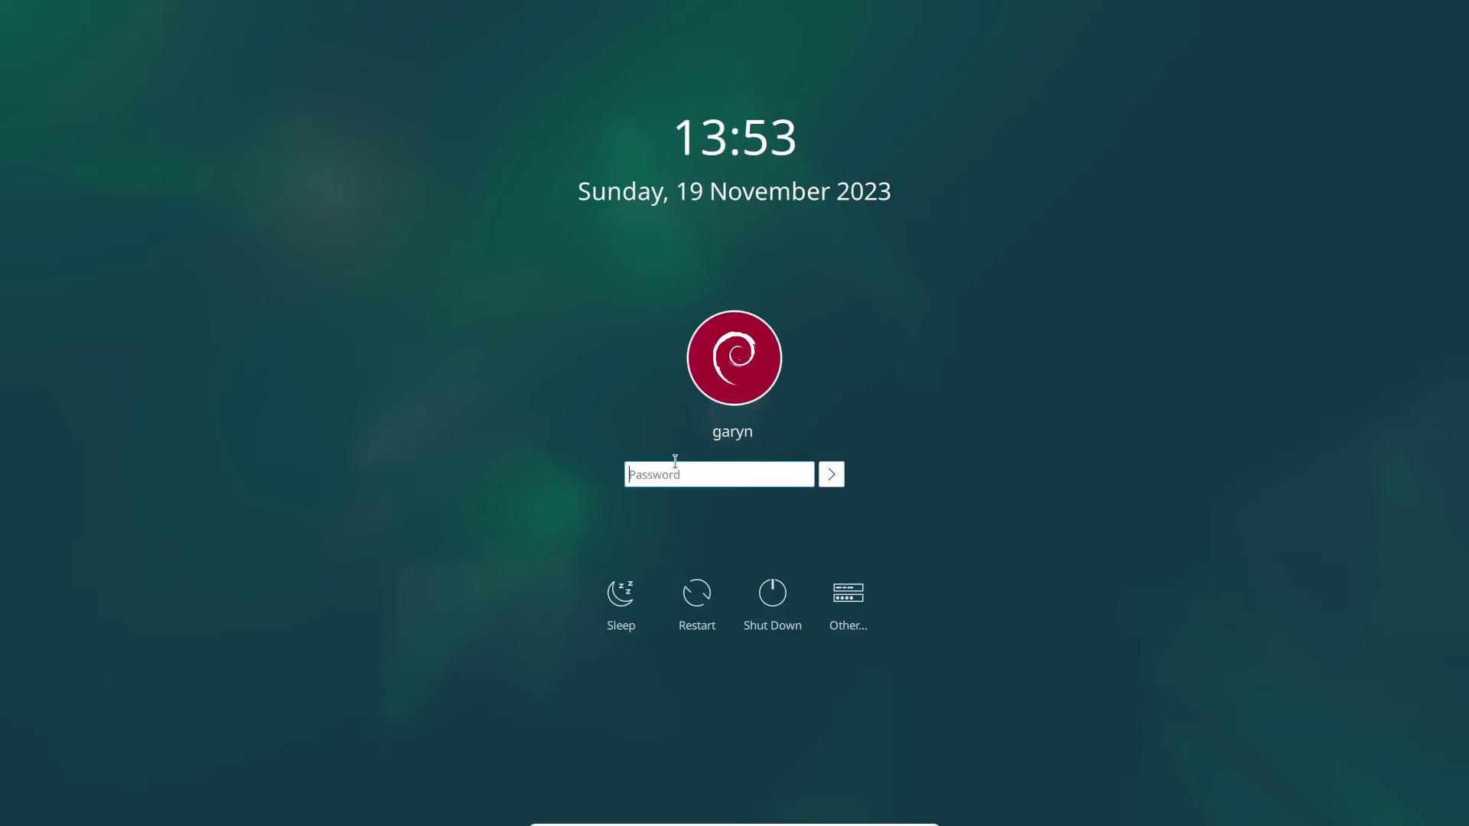
Step: Log in to the new Q4OS account by entering its password at the SDDM screen
type("••••••••••")
key("Return")
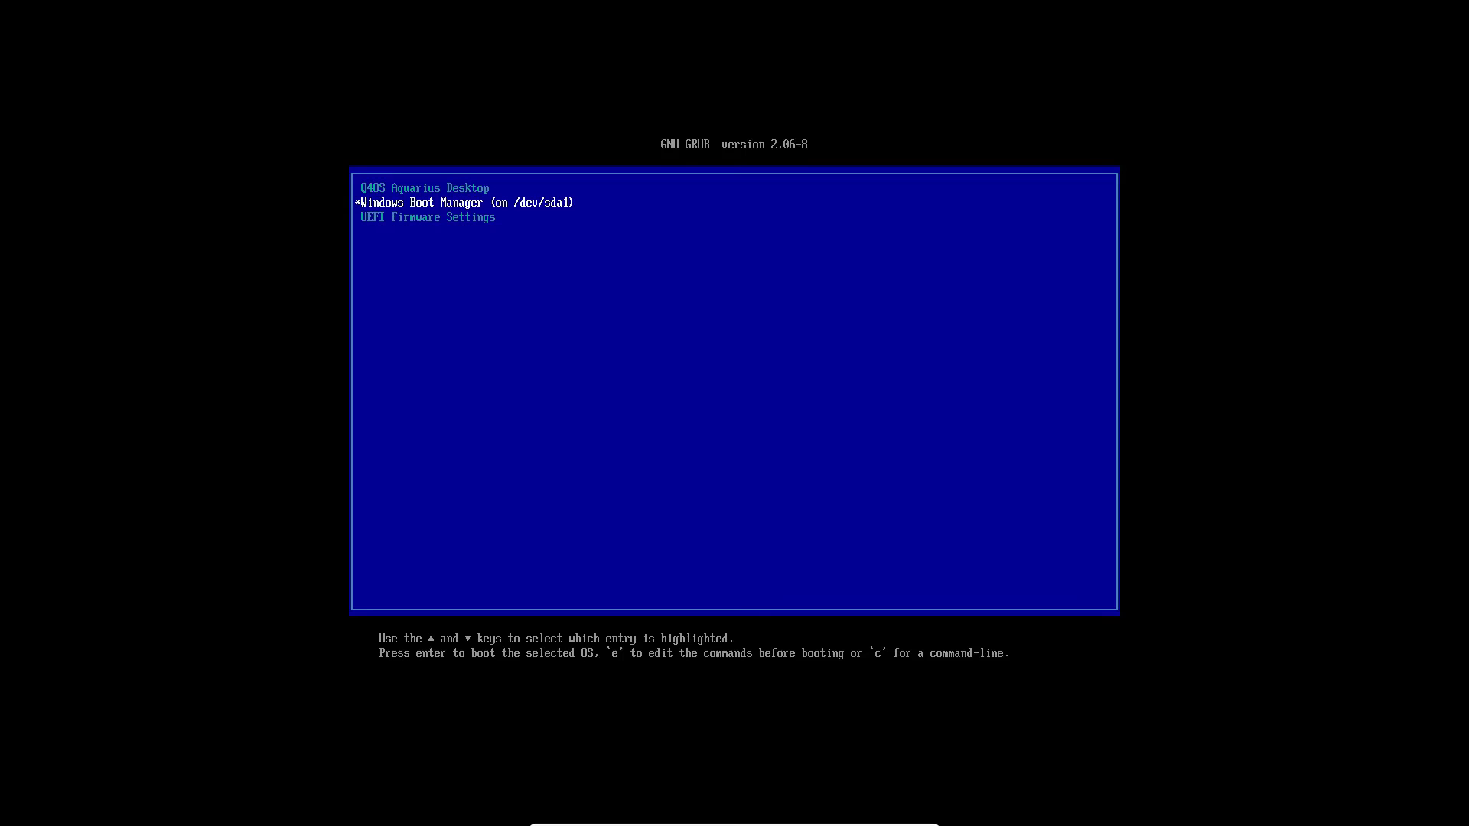
Step: Highlight the Q4OS Aquarius Desktop entry in the GRUB menu to boot it
key("Up")
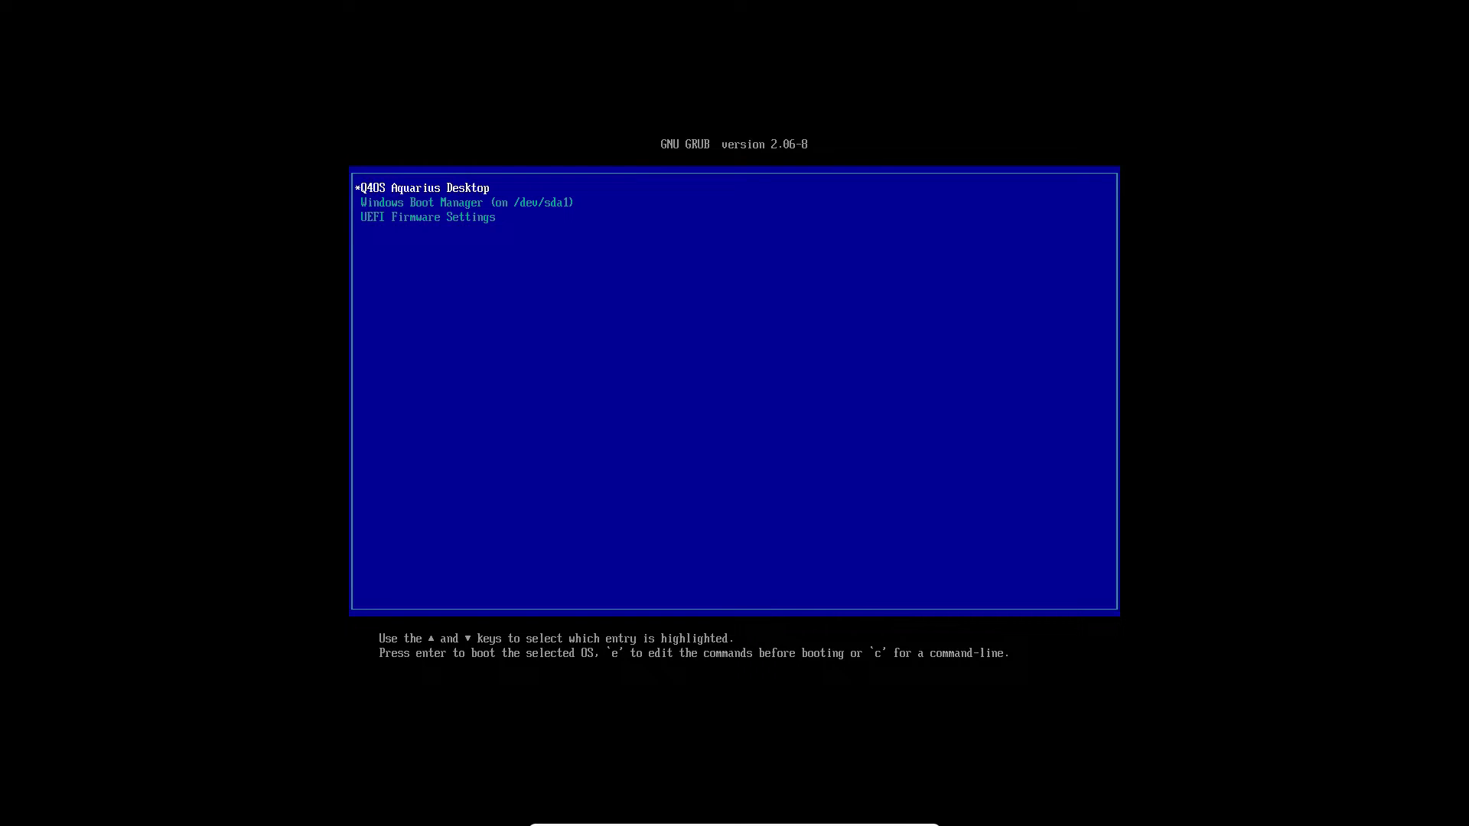
key("Down")
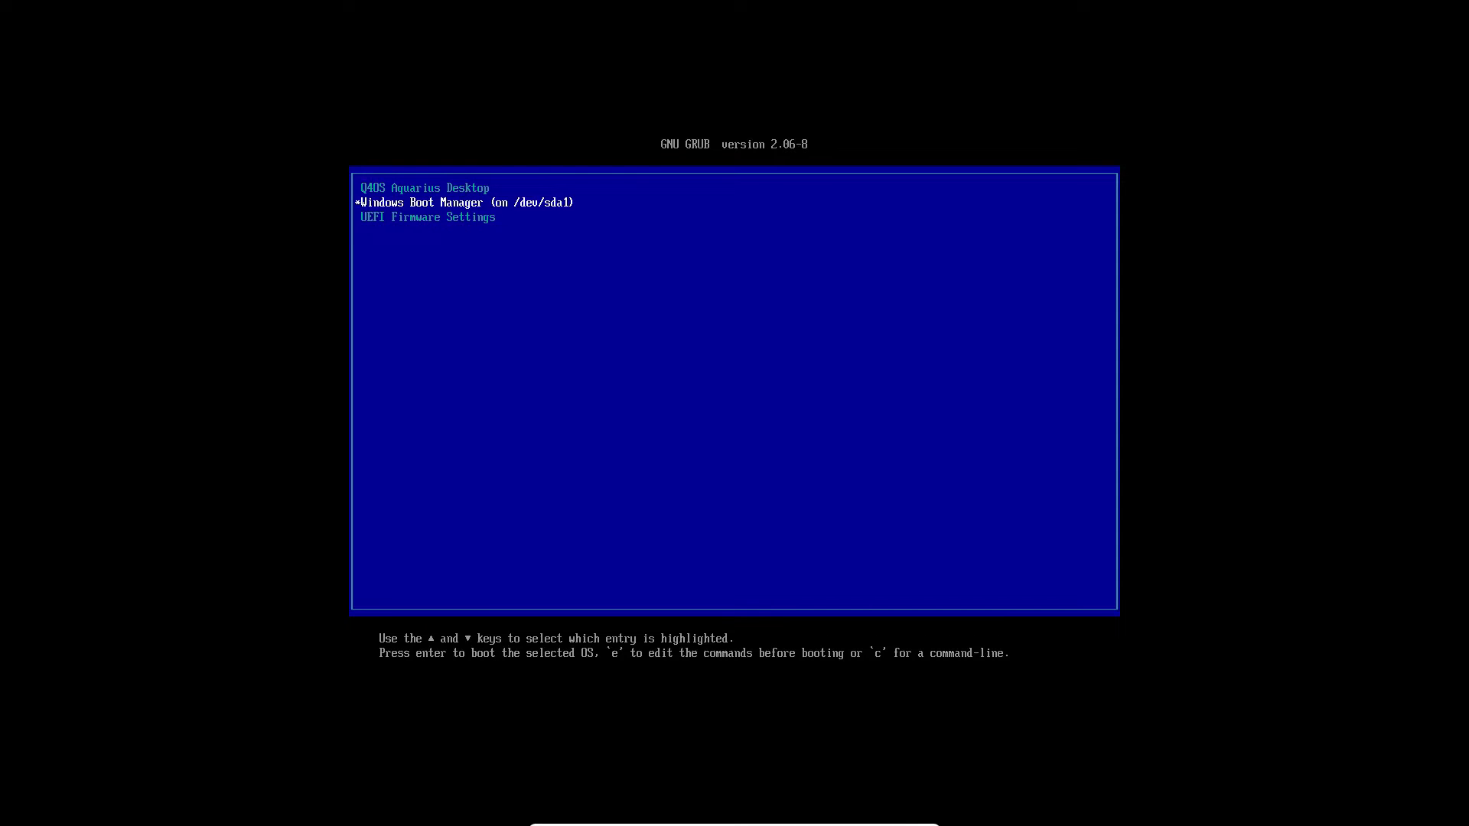
key("Up")
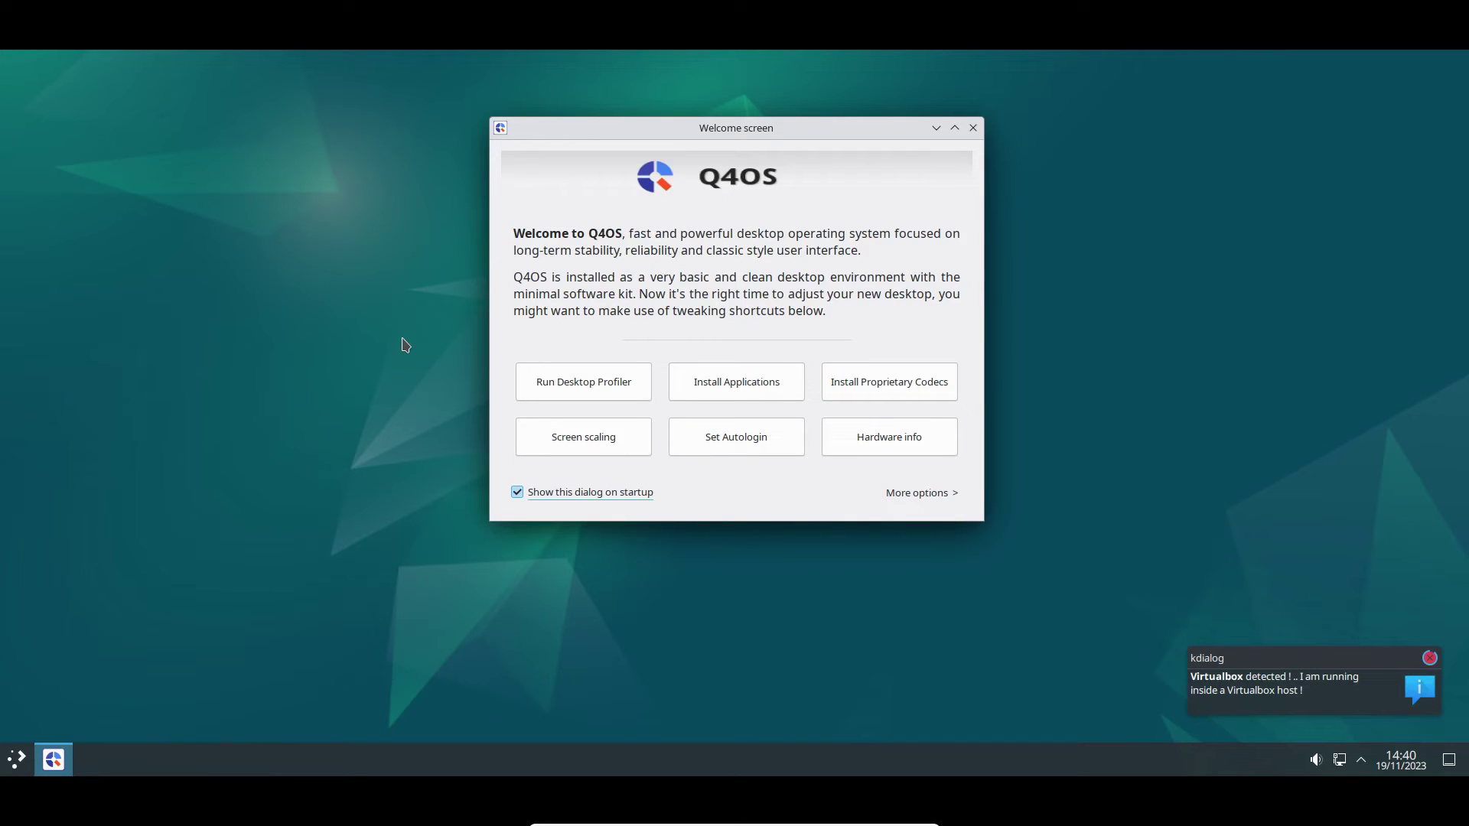
Step: Close the Q4OS Welcome window
left_click(974, 127)
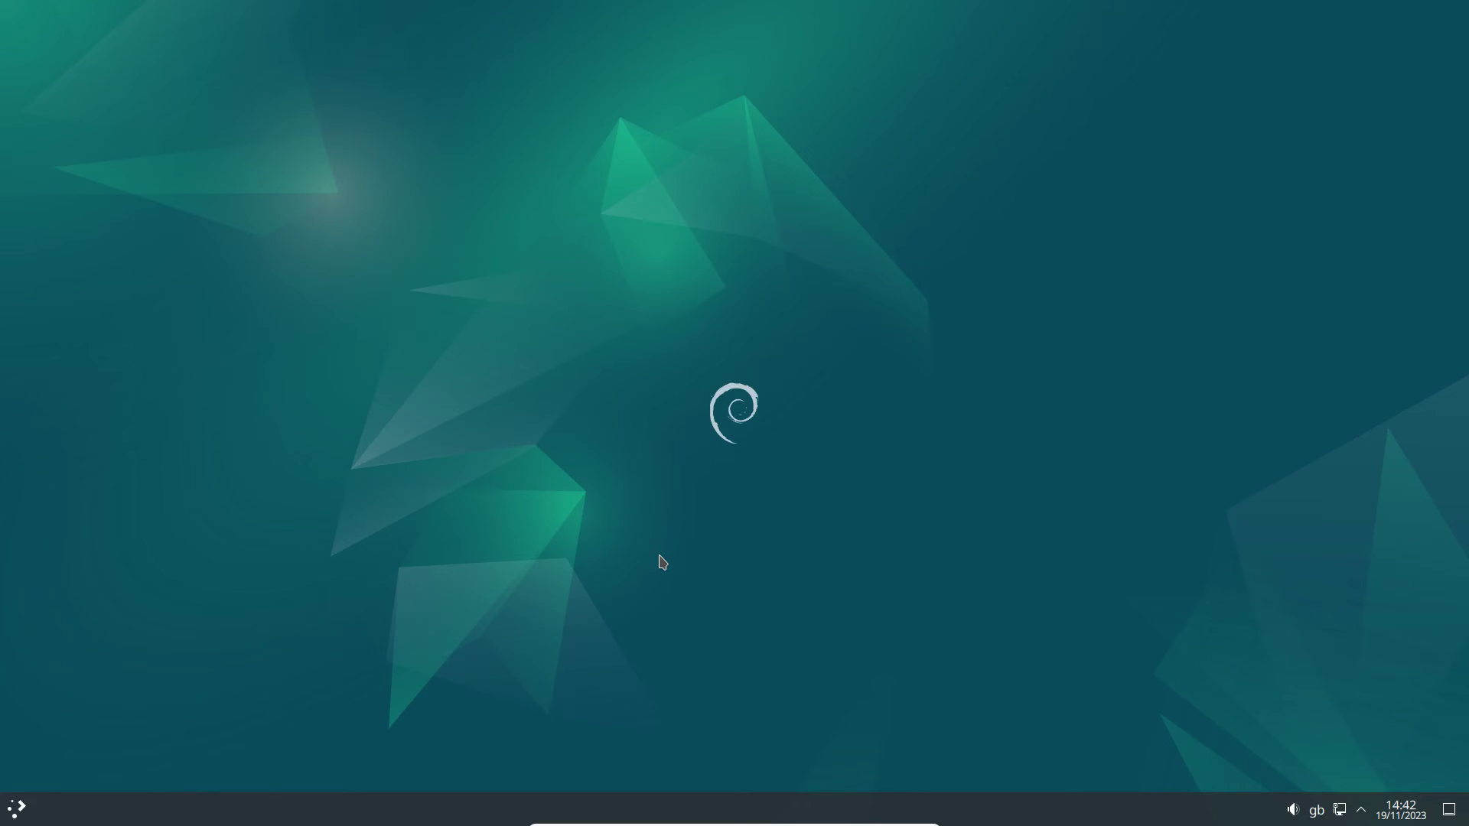
Step: Restart Q4OS from the launcher and boot Windows Boot Manager from GRUB
left_click(18, 807)
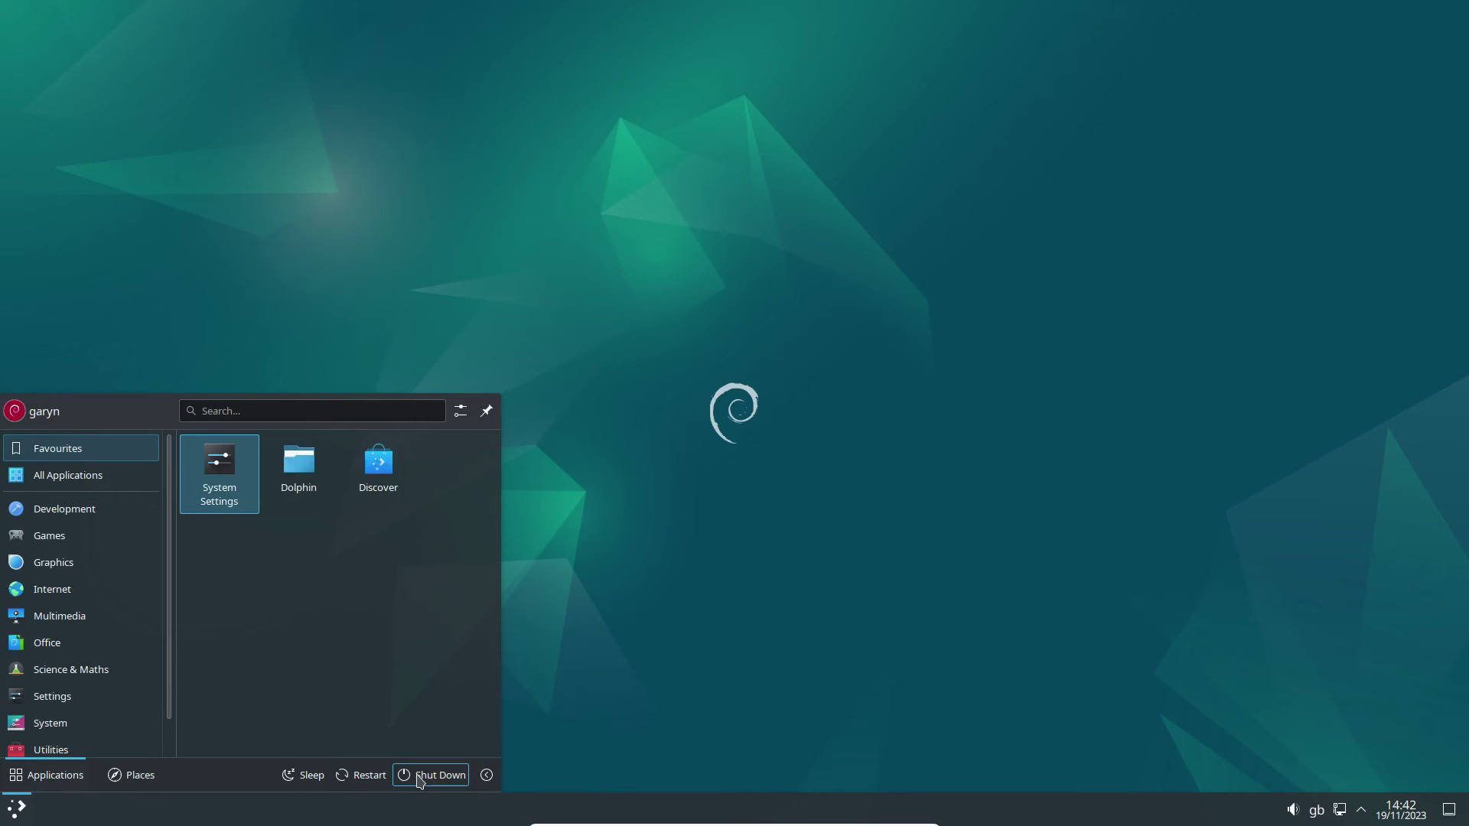
left_click(368, 777)
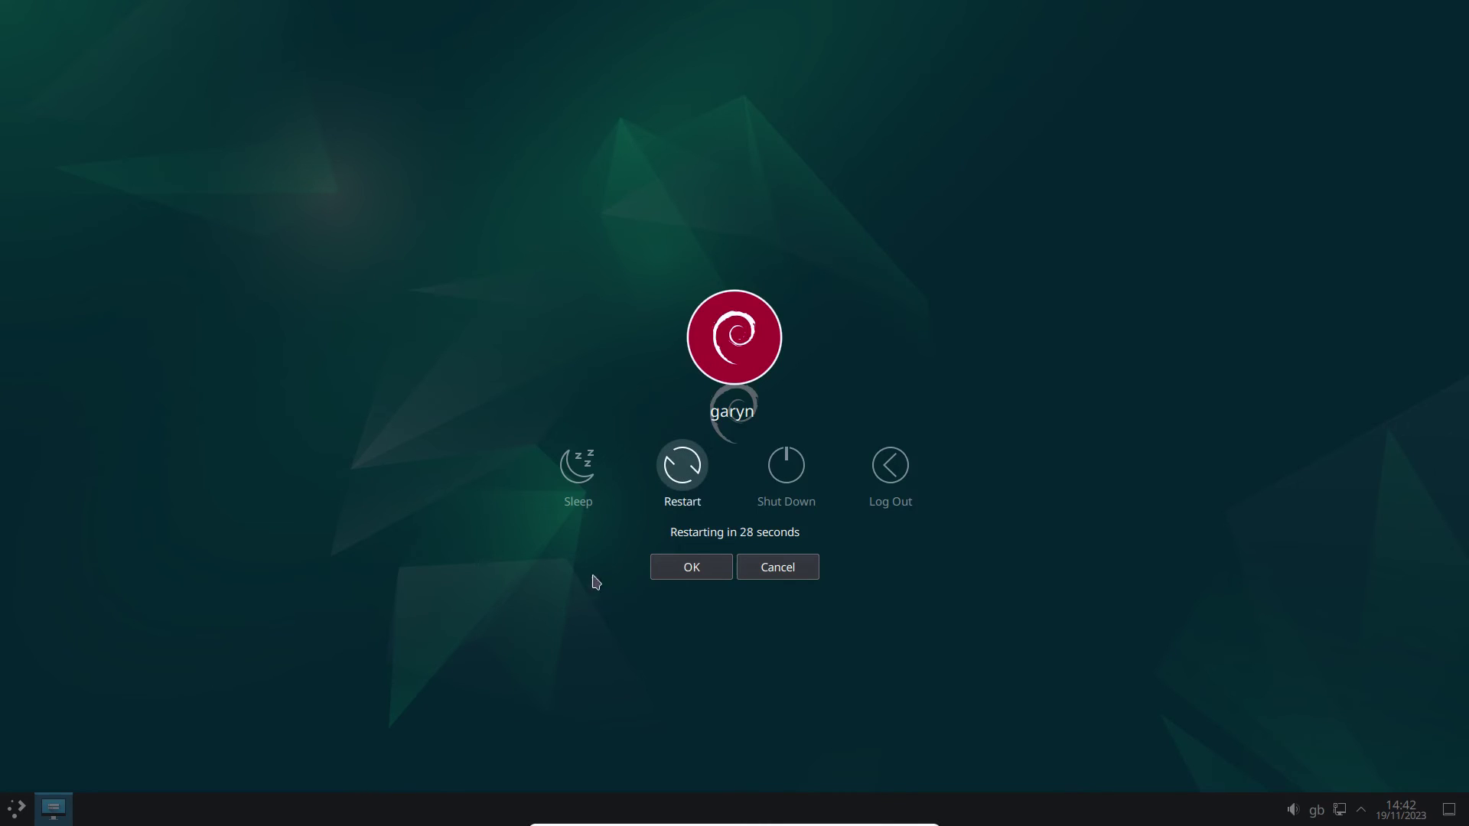
left_click(691, 568)
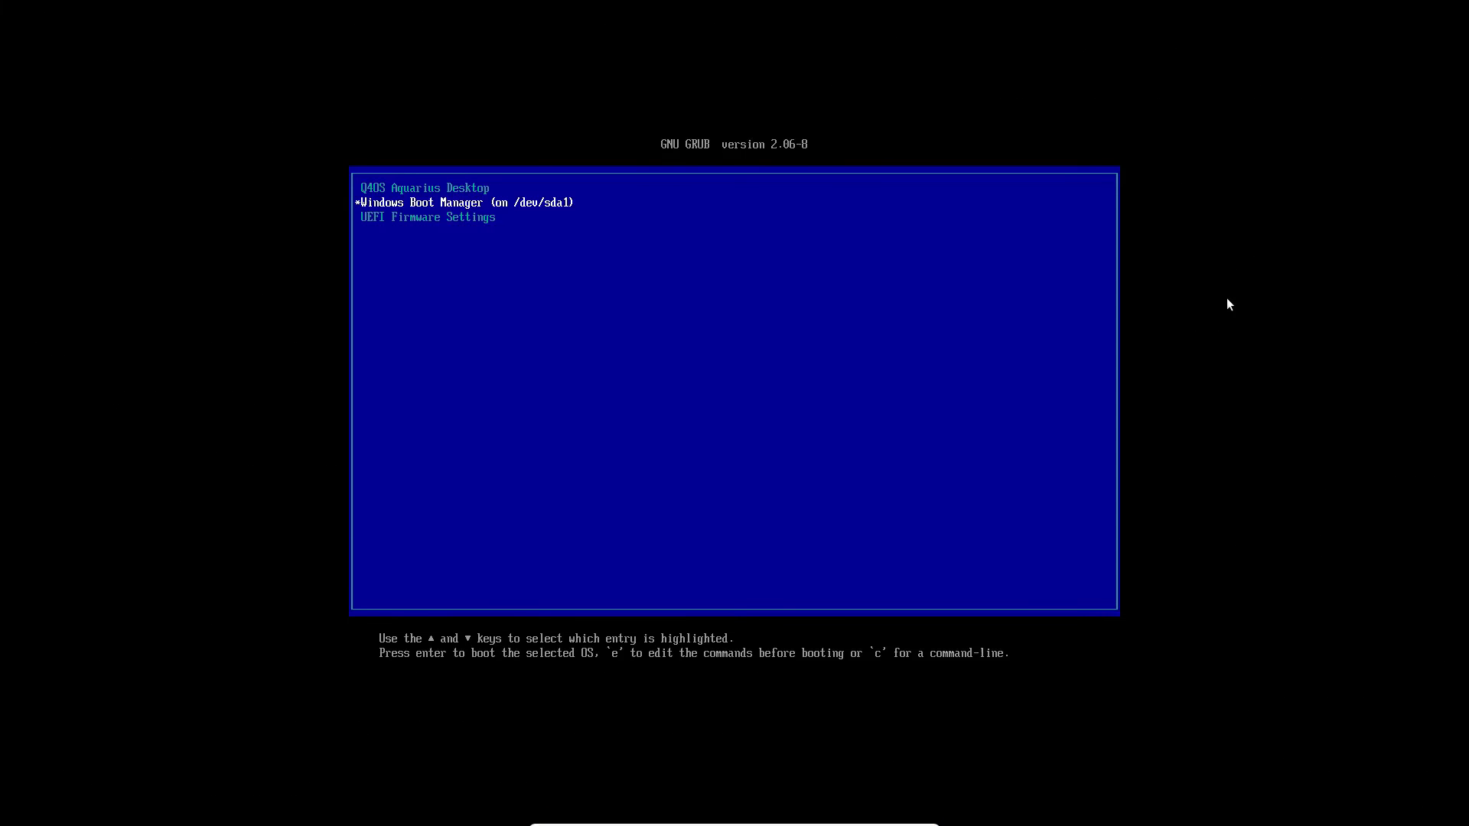
key("Return")
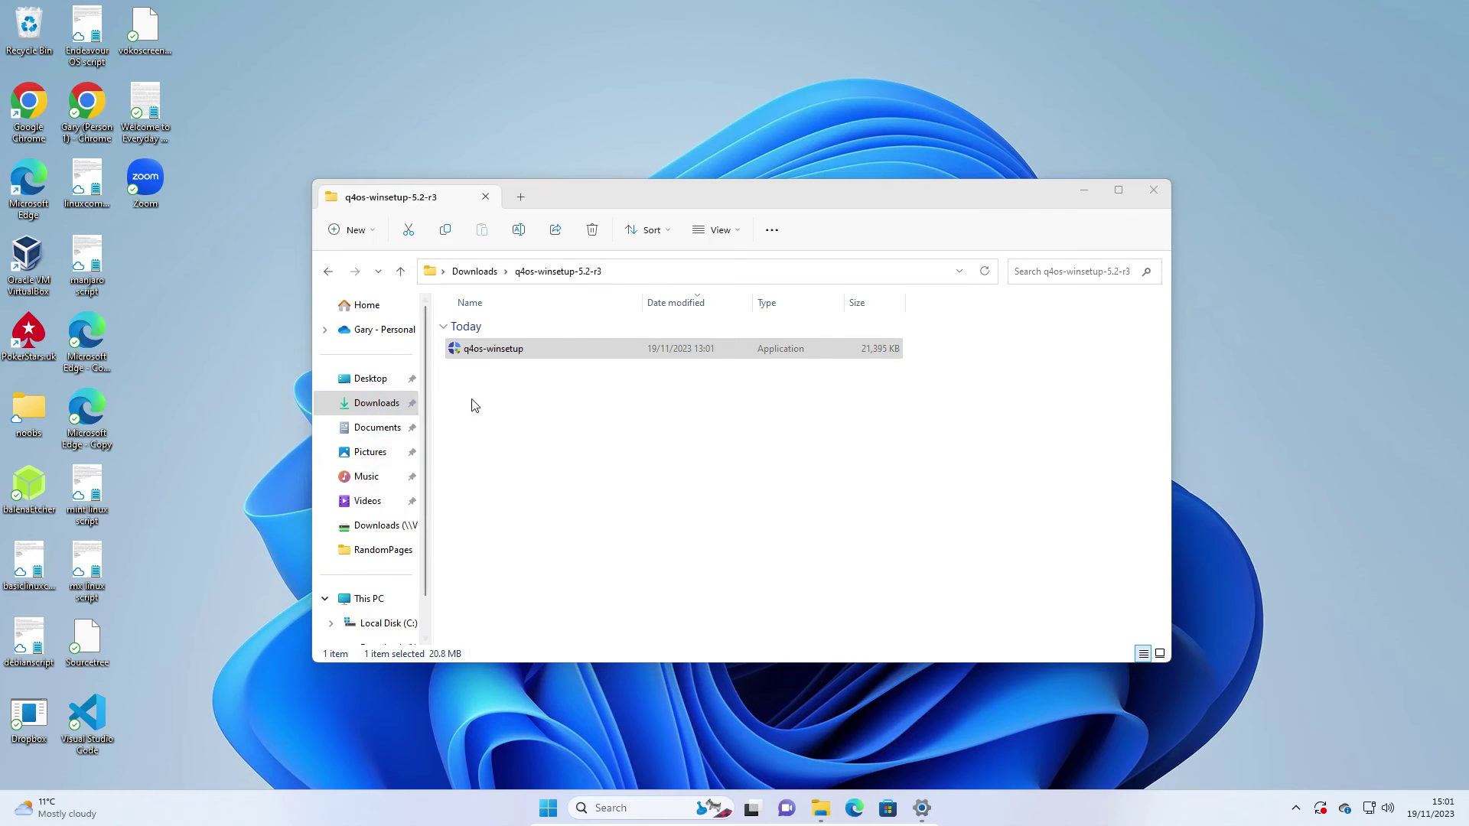
Step: Run q4os-winsetup with admin rights, uninstall the existing Q4OS installation, and close the installer
double_click(502, 349)
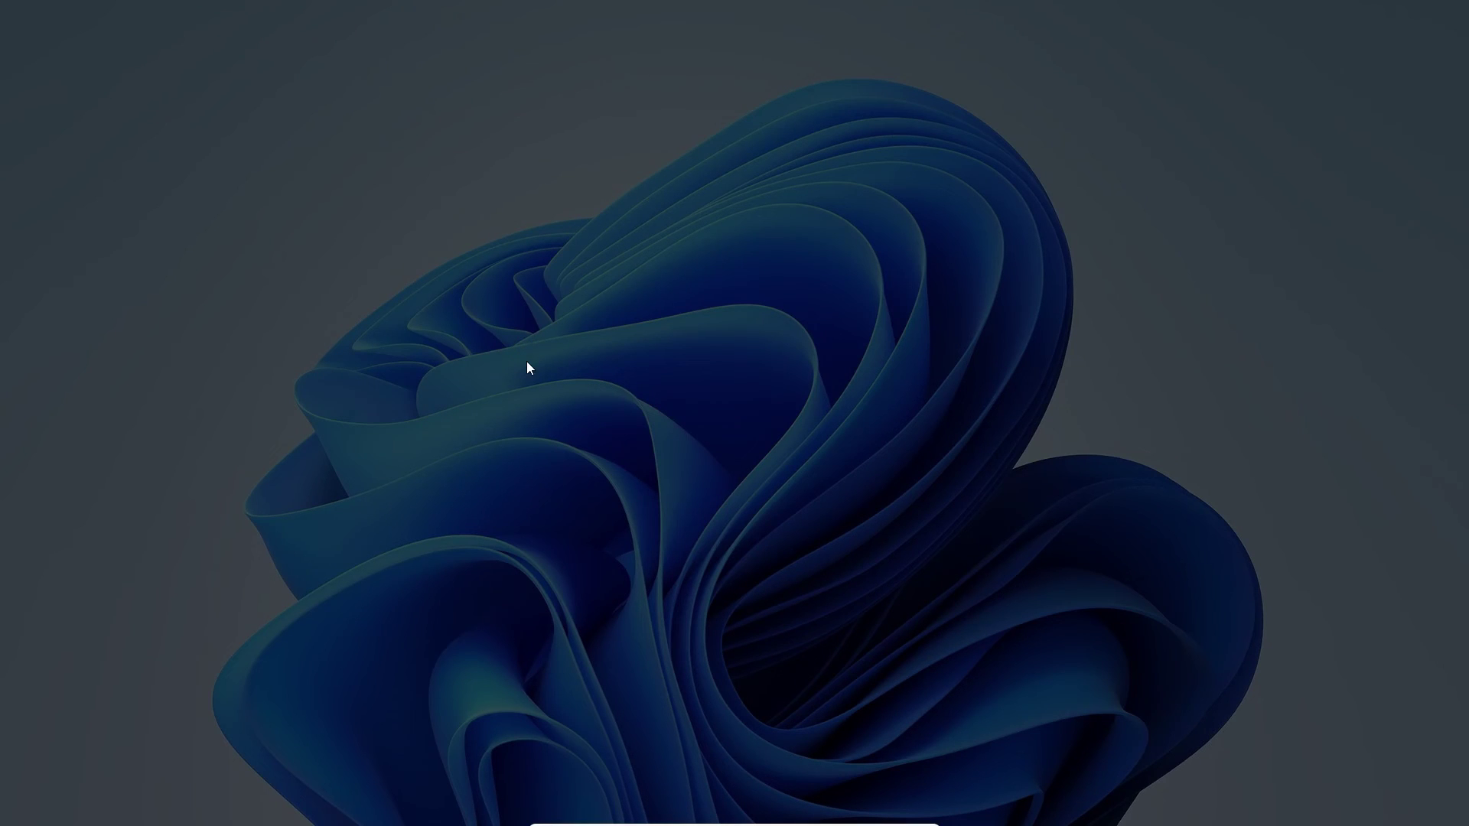
left_click(659, 537)
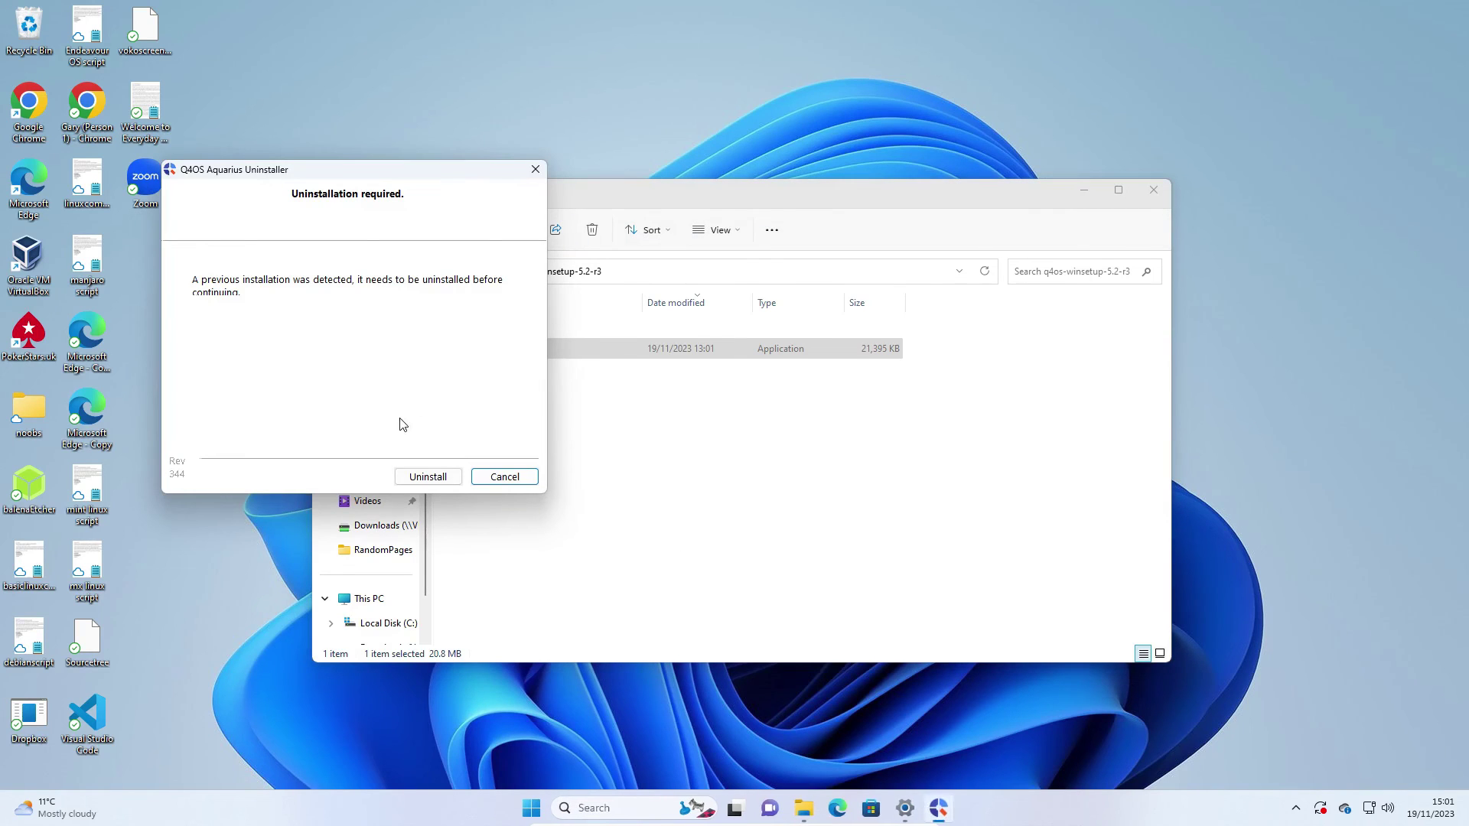
left_click(421, 478)
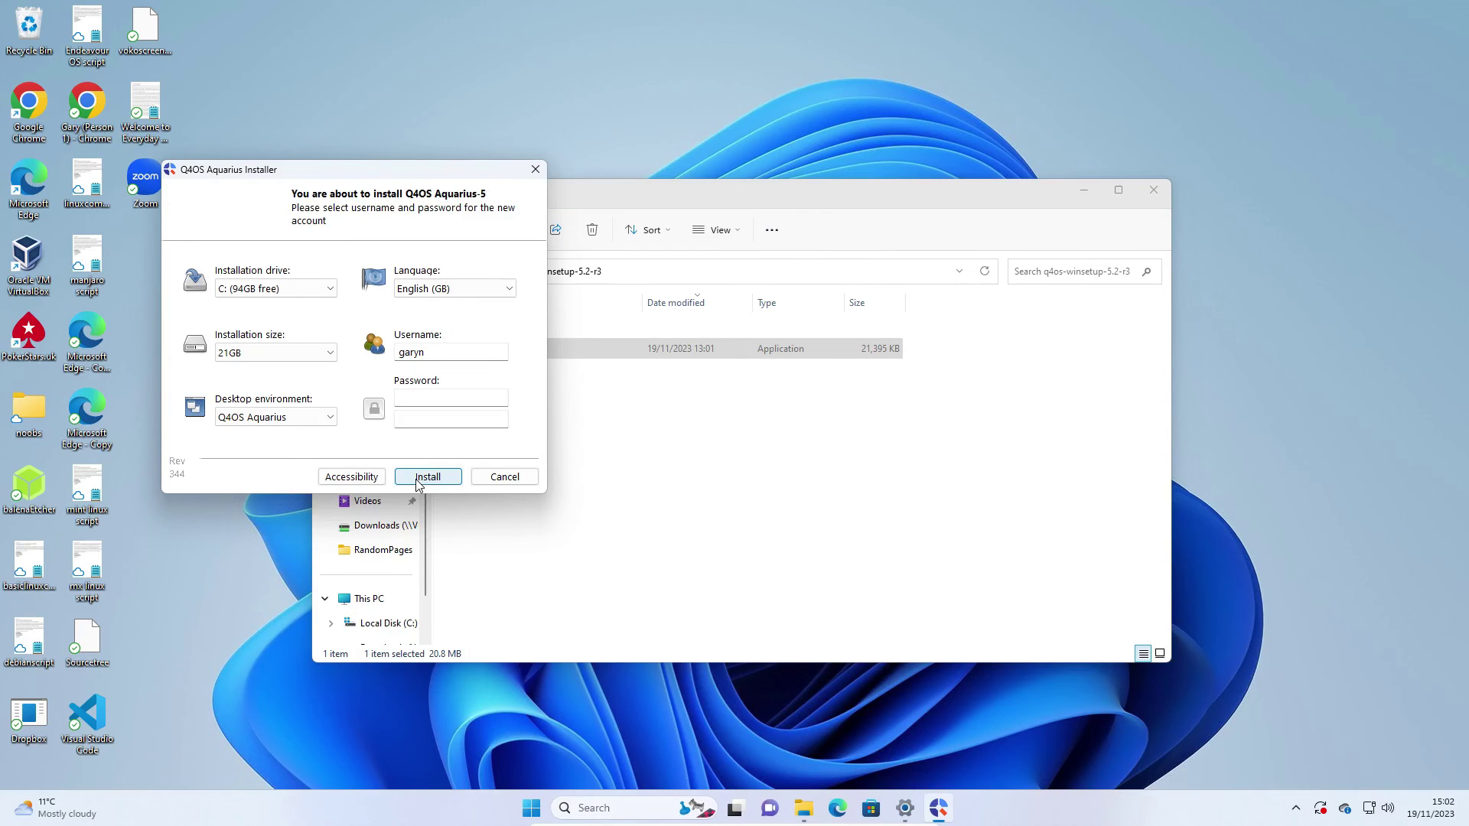
left_click(536, 169)
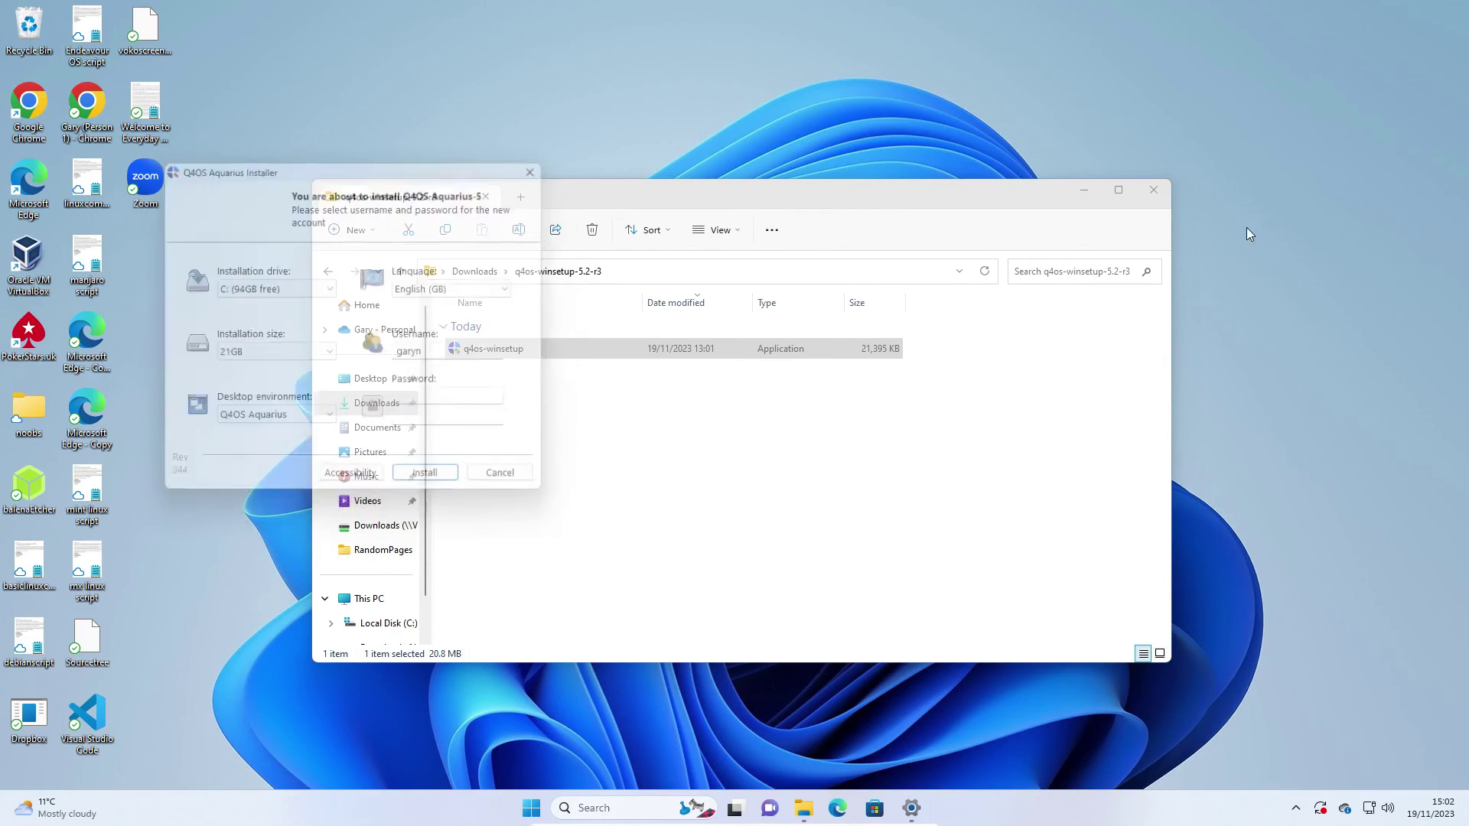
Step: Close the q4os-winsetup-5.2-r3 folder window and bring up the Start menu's power options
left_click(1156, 192)
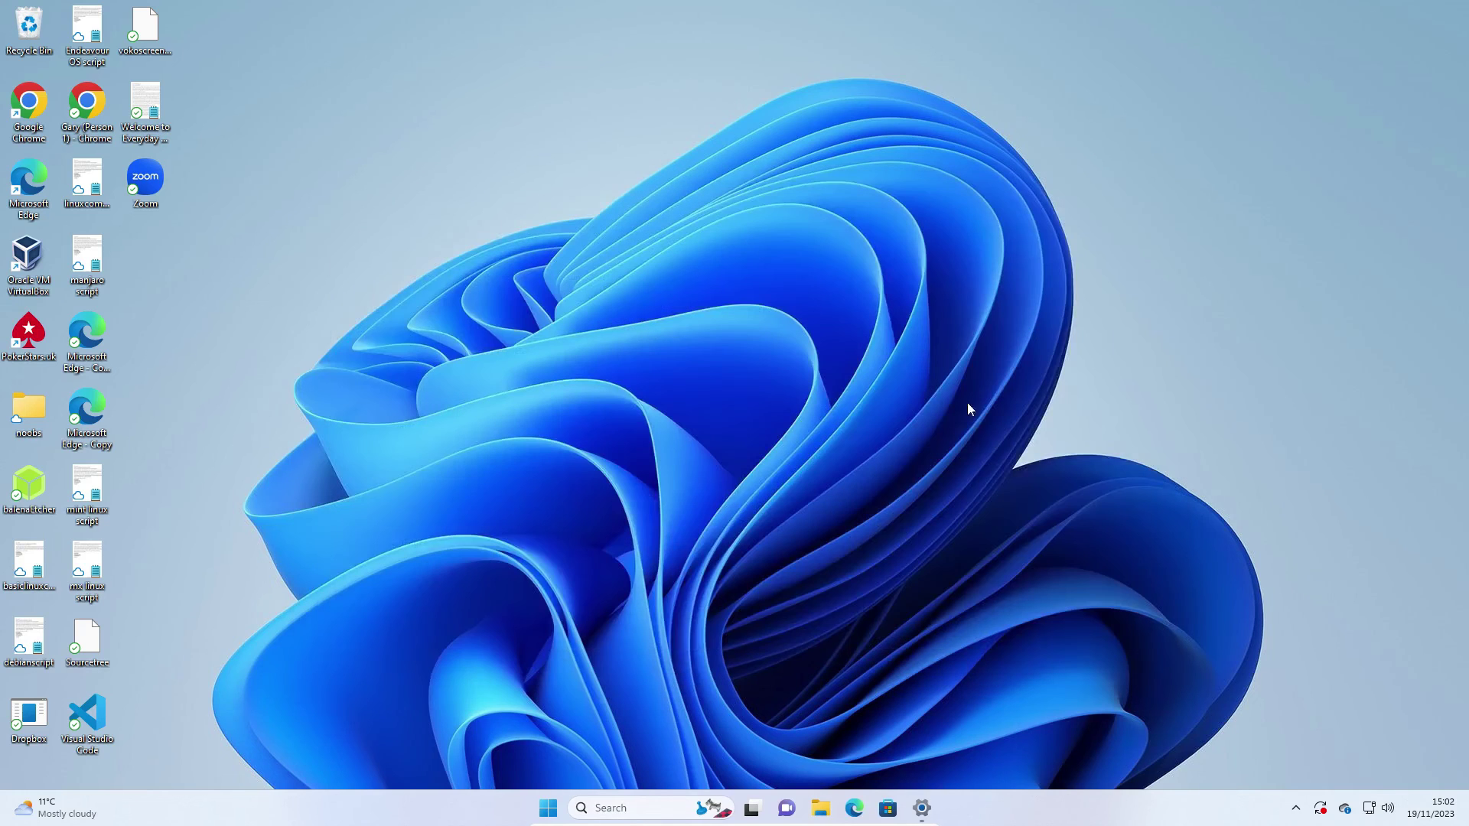
left_click(548, 811)
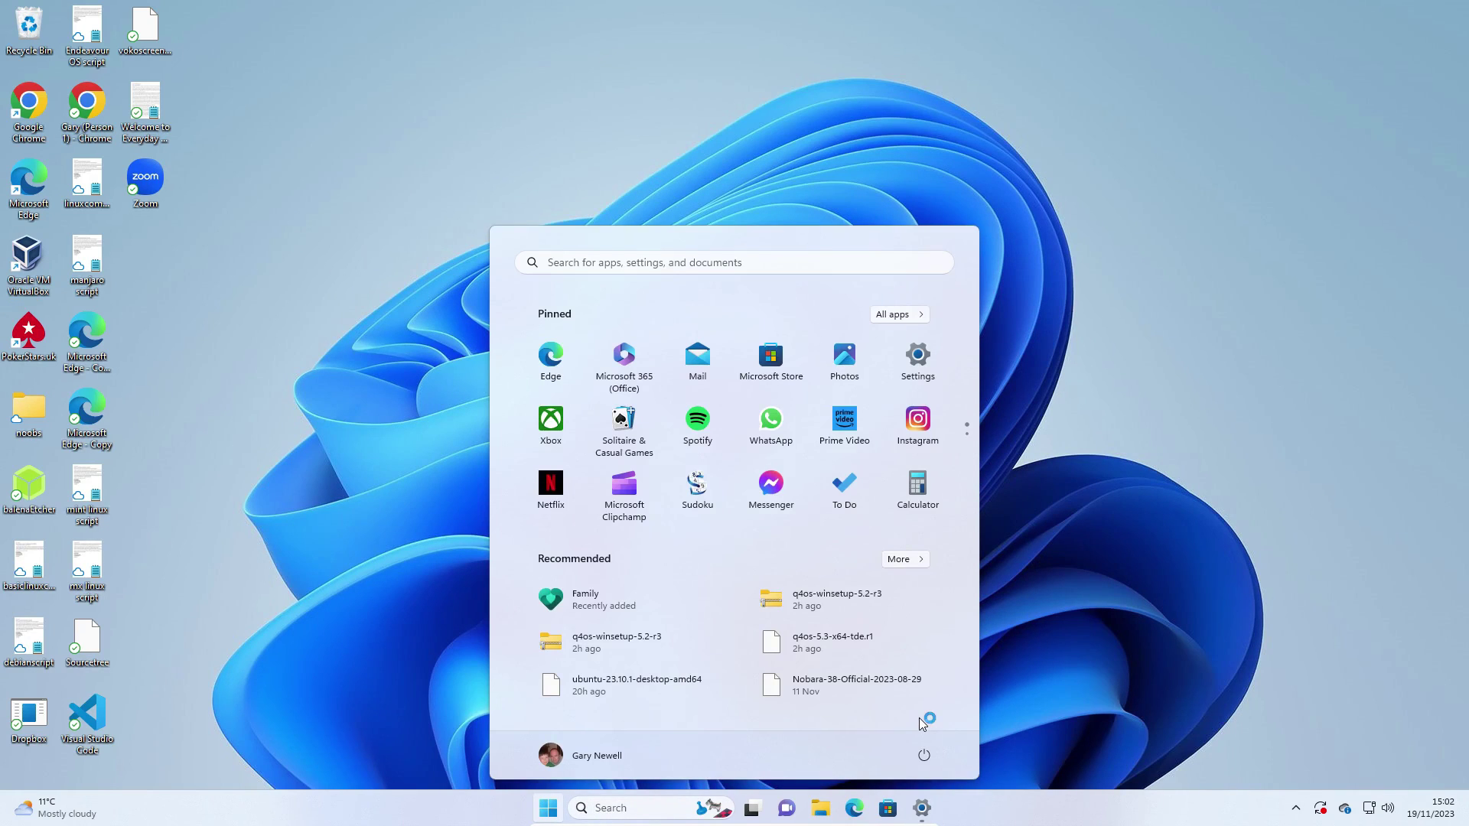